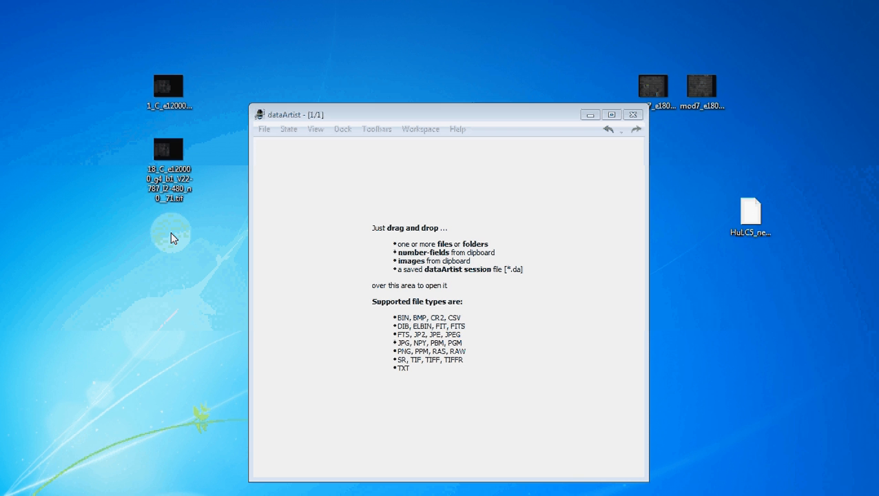
- Import the two TIFF files 1_C_e12000… and 18_C_e12000… from the desktop together into a new display and maximize the window
left_click_drag(122, 67, 405, 288)
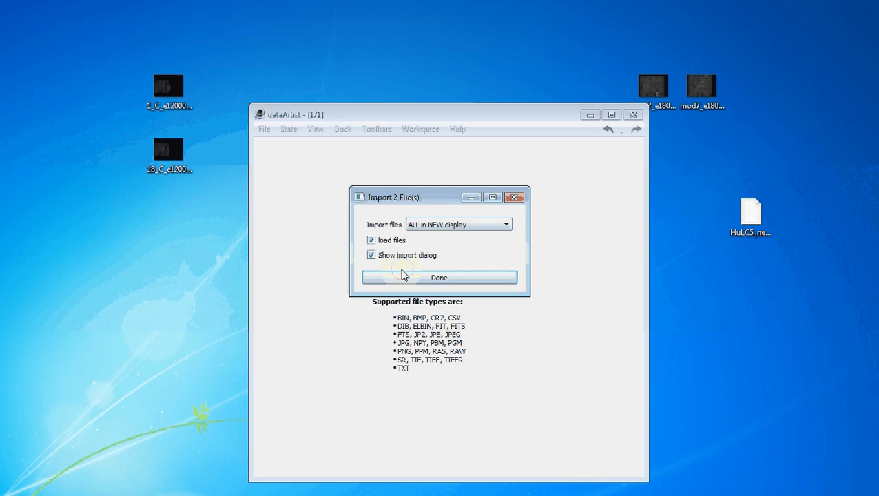
left_click(404, 275)
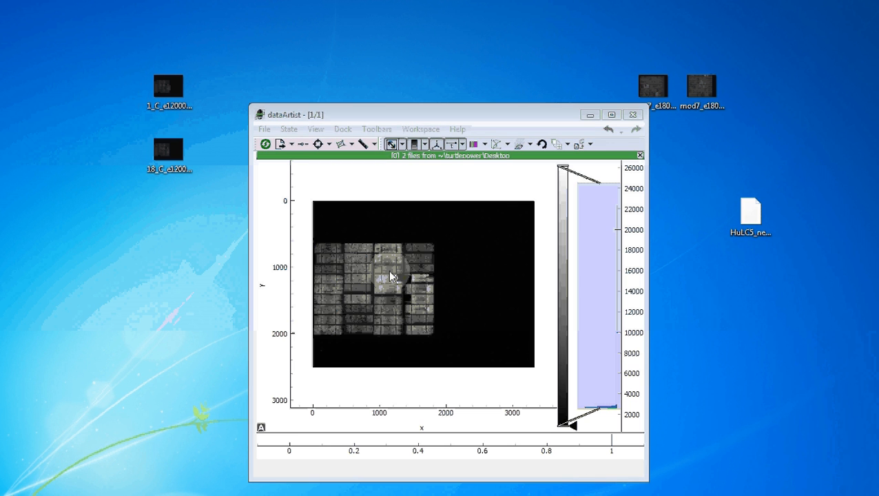
double_click(376, 115)
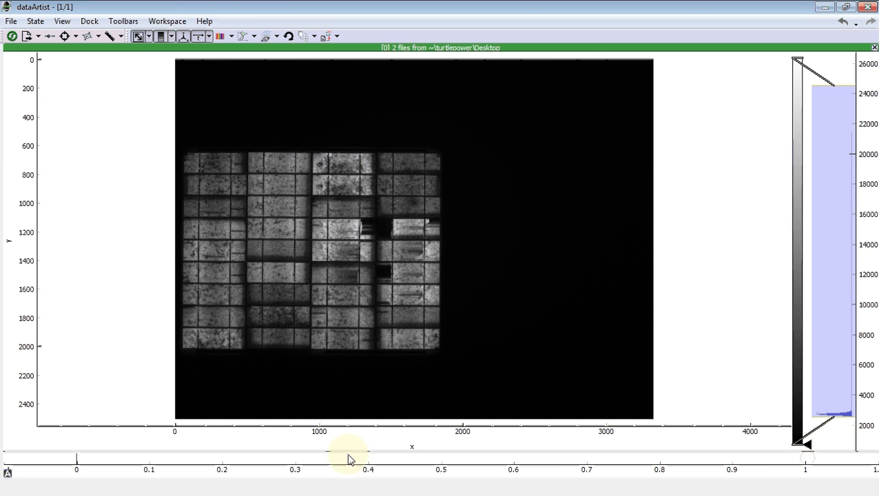
left_click_drag(347, 461, 134, 482)
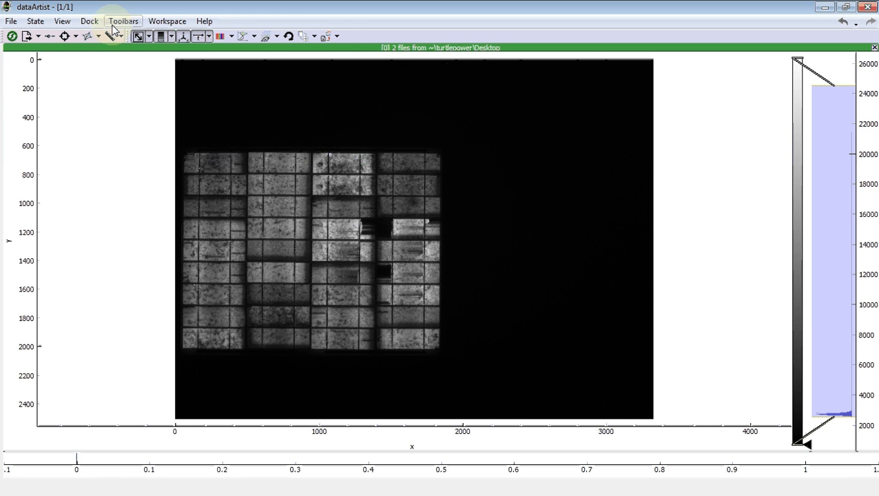
- Add an empty 2D - Image/Video display to the workspace
left_click(90, 22)
mouse_move(96, 38)
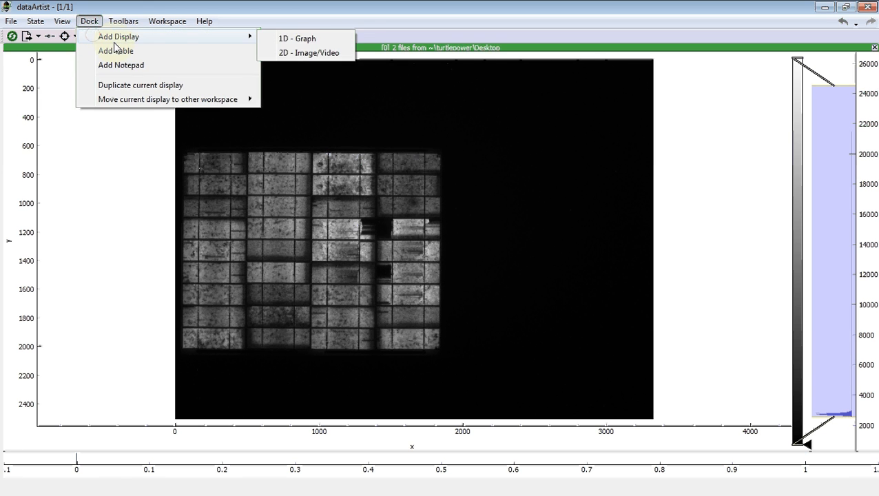
left_click(296, 53)
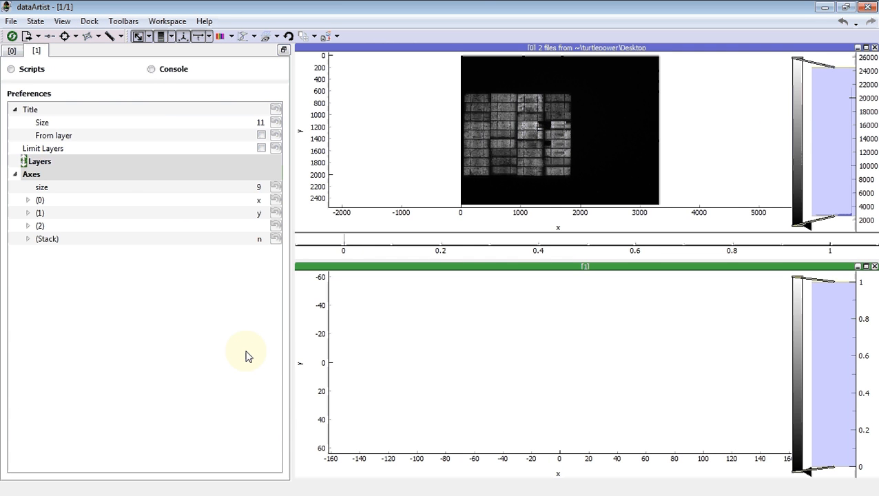
- Open the new display's Python console and run d.l=d0.l1-d0.l0 to fill it with the difference of display 0's two layers
left_click(151, 71)
left_click(80, 254)
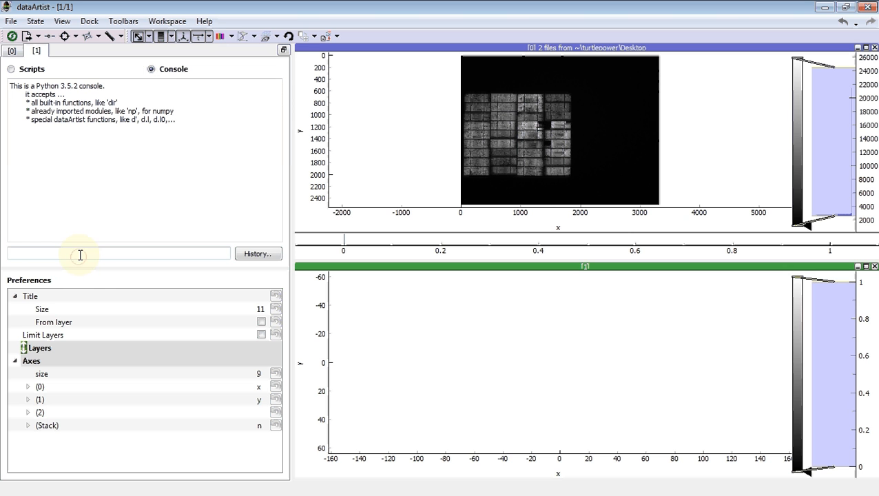
type("d.l=d0.l1-d0.l0")
key("Return")
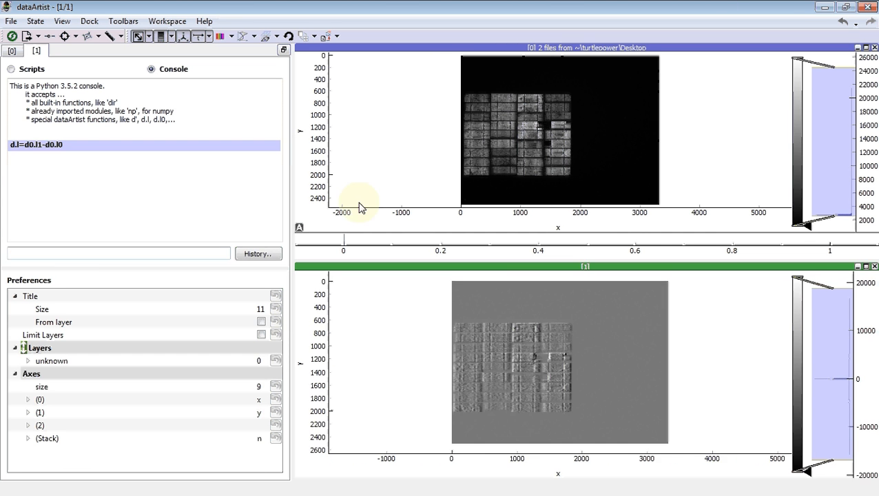
- Replace the recalled console command with the calculation 4+2 and run it
key("Up")
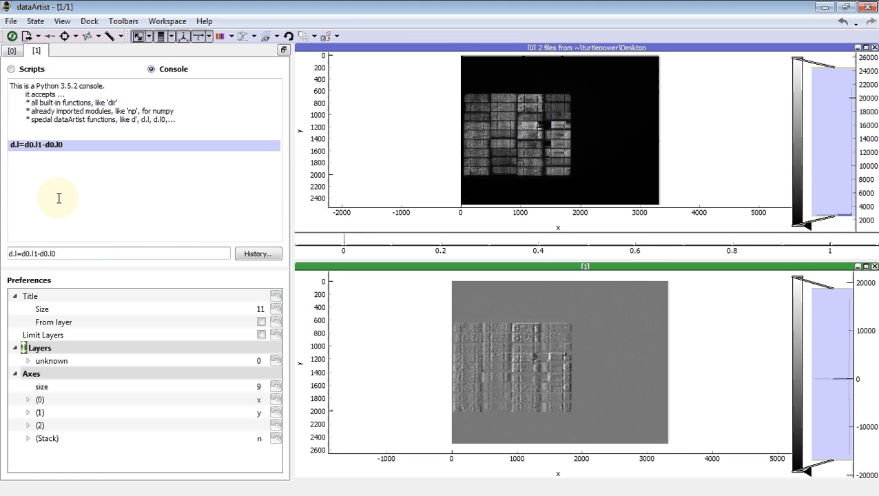
key("BackSpace")
key("BackSpace")
key("BackSpace")
key("BackSpace")
key("BackSpace")
key("BackSpace")
key("BackSpace")
key("BackSpace")
key("BackSpace")
key("BackSpace")
key("BackSpace")
key("BackSpace")
key("BackSpace")
key("BackSpace")
key("BackSpace")
type("4+2")
key("Return")
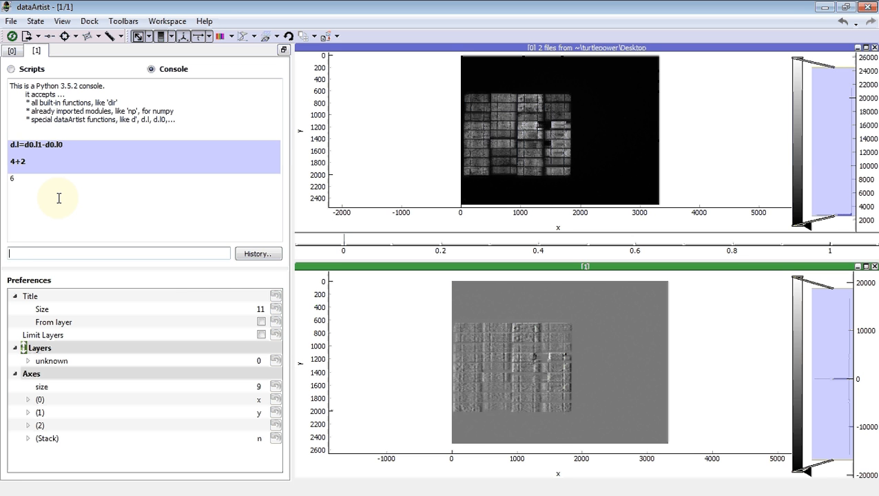
- List the attributes of the current display by running dir(d) in the console
type("held")
key("BackSpace")
key("BackSpace")
key("BackSpace")
key("BackSpace")
type("dir(d)")
key("Return")
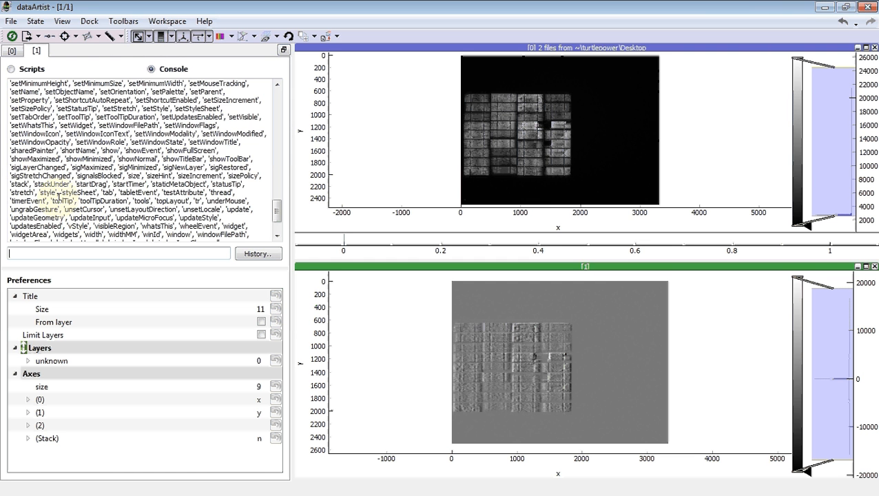
- Evaluate d in display 1's console, activate display 0 and return to display 1, then evaluate d again
type("d")
key("Return")
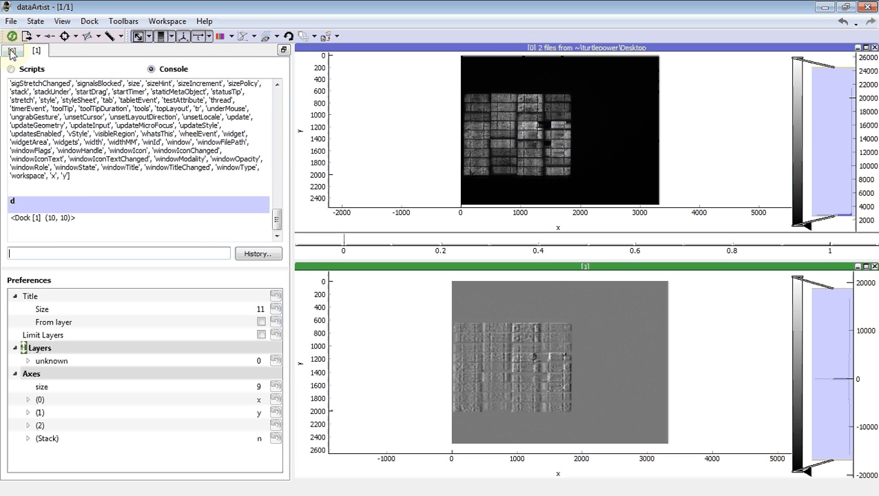
left_click(514, 150)
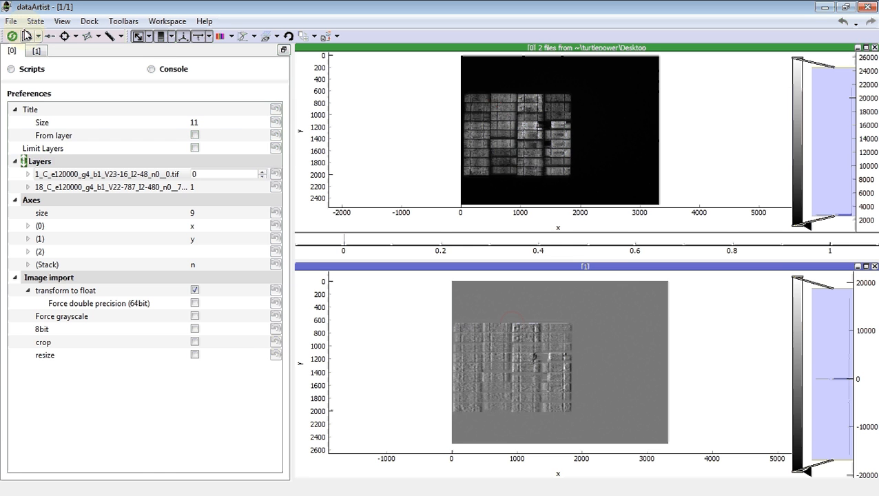
left_click(538, 384)
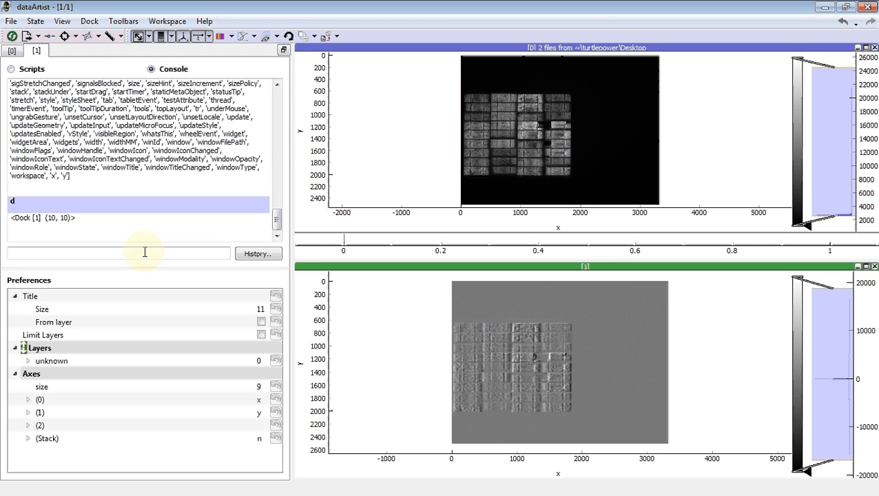
left_click(40, 254)
type("d")
key("Return")
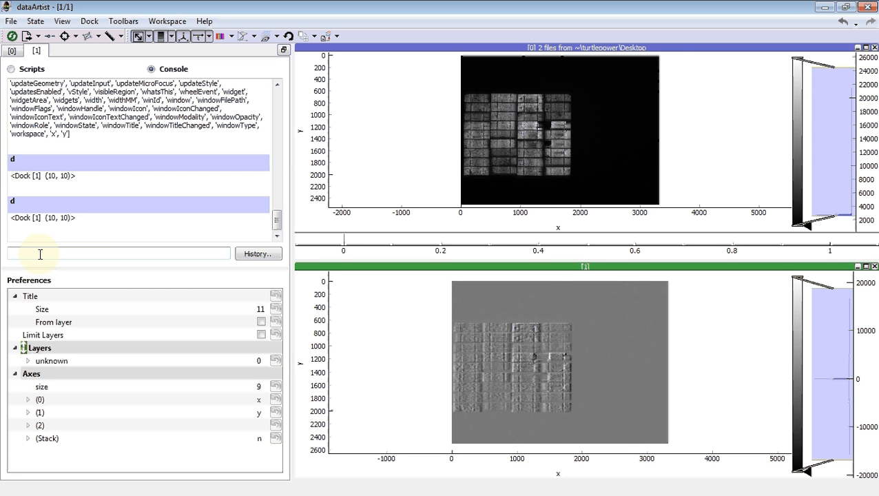
- Evaluate d0, d1 and d one after another in the console to see which display each refers to
type("d0")
key("Return")
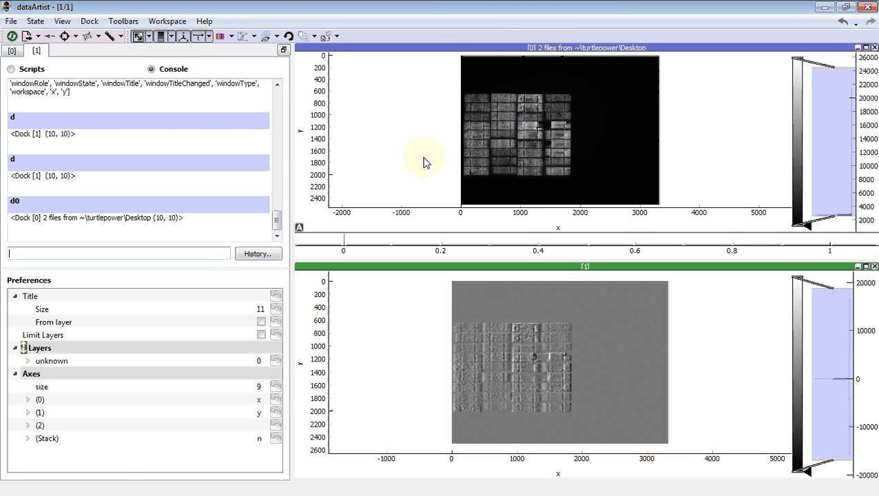
left_click(125, 252)
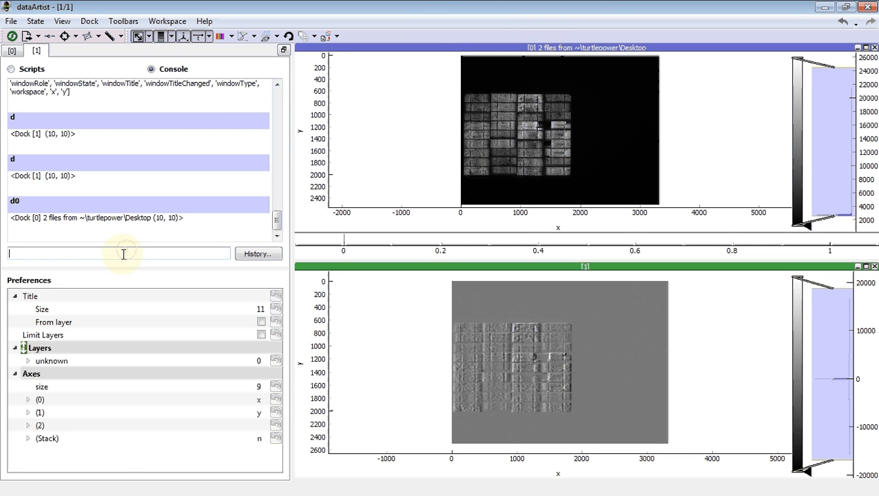
type("d1")
key("Return")
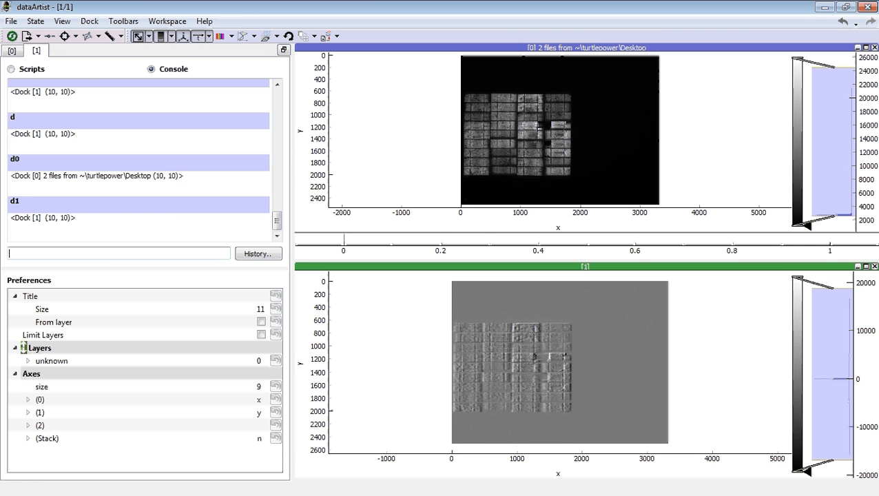
type("d")
key("Return")
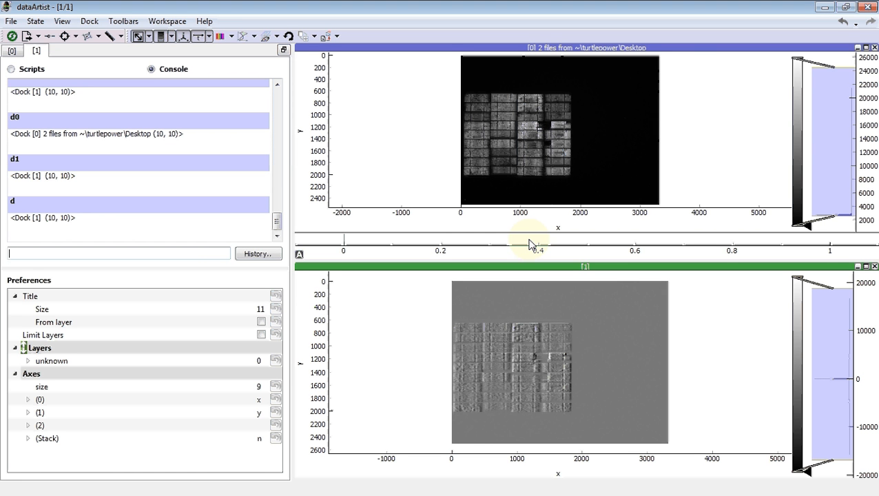
- Query the array dimensions of the current display's layers with d.l.shape and highlight the output
type("d.l.shape")
key("Return")
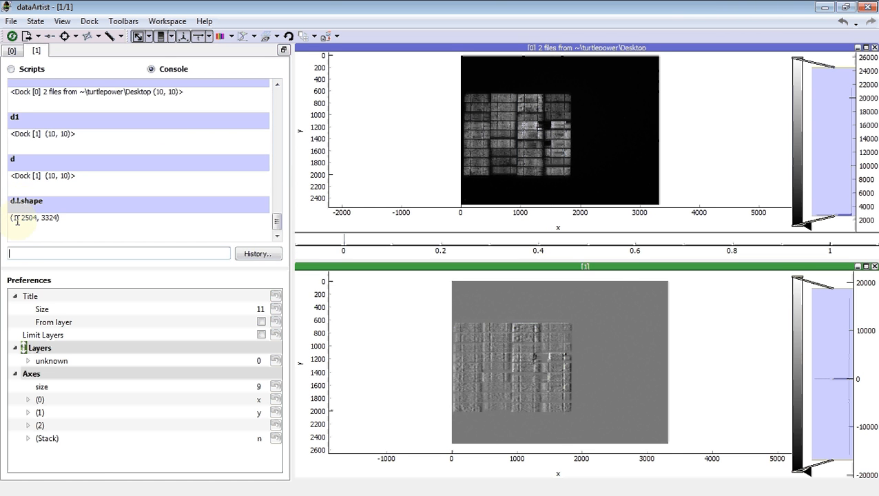
left_click_drag(18, 220, 78, 218)
left_click(65, 252)
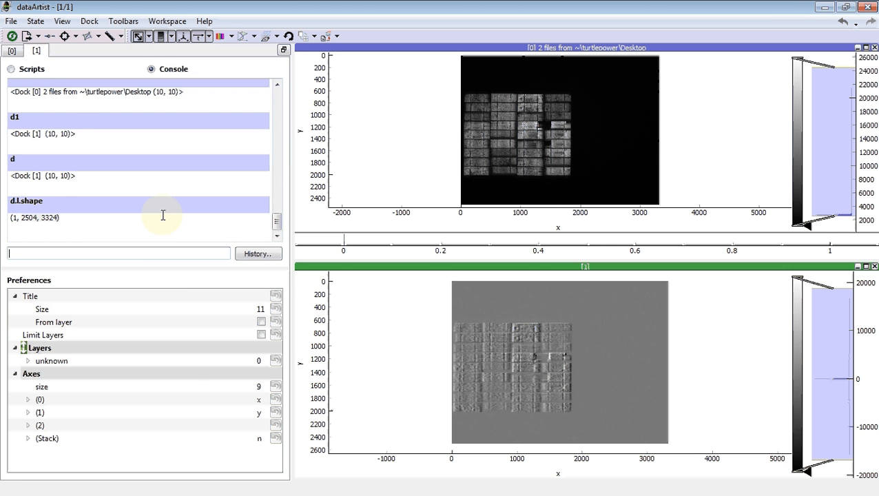
left_click(489, 81)
left_click(464, 379)
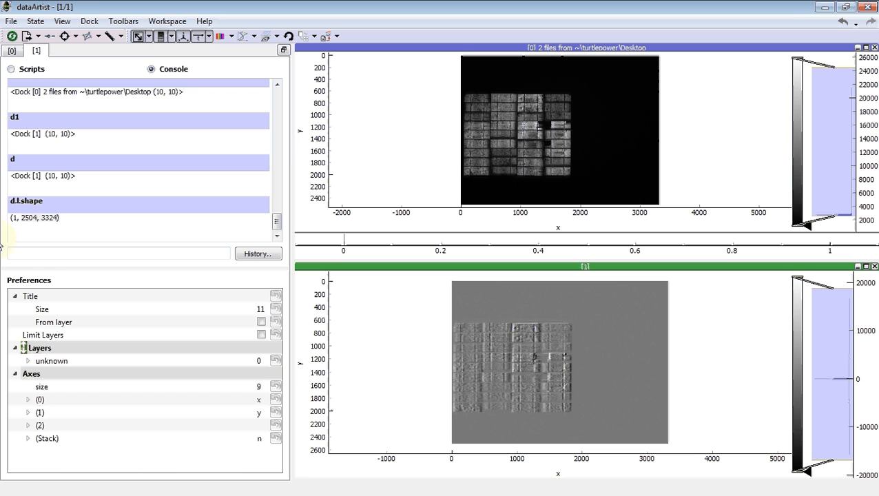
- Query the dimensions of display 0's layer stack with d0.l.shape in the console
left_click(78, 252)
type("d0.l")
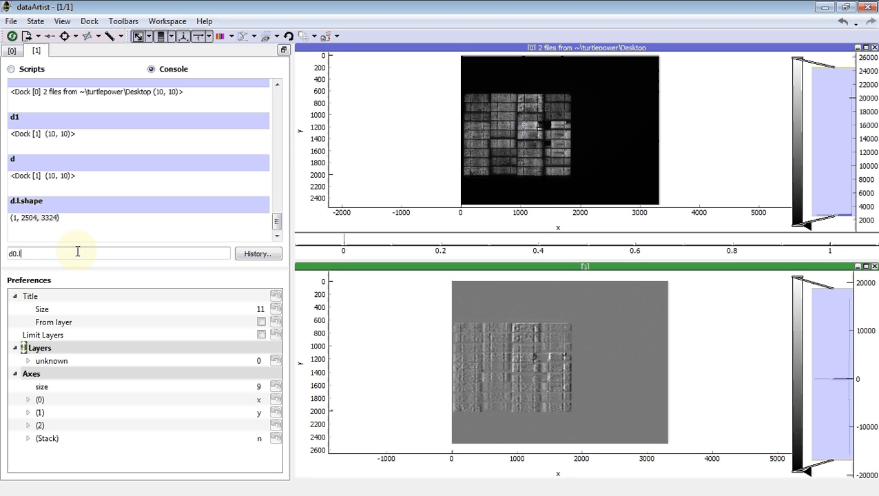
type(".shape")
key("Return")
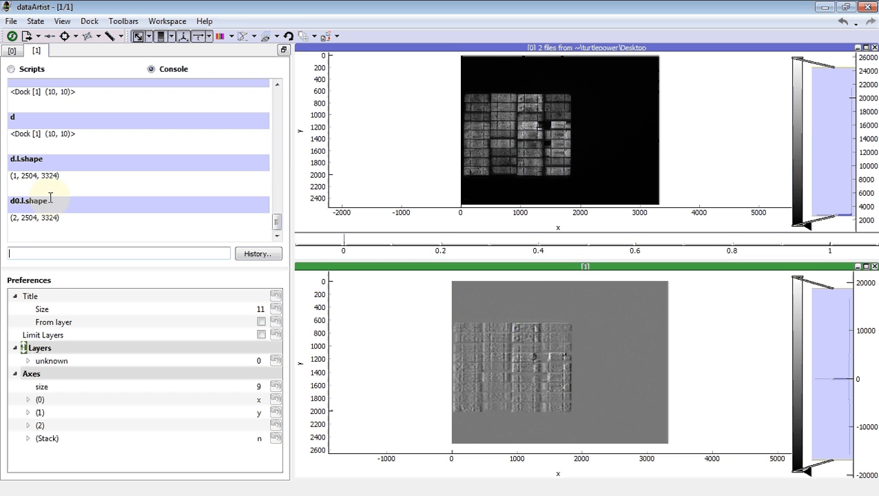
- Try to output display 0's layers by running d.0.l in the console
type("d.-")
key("BackSpace")
type("0.l")
key("Return")
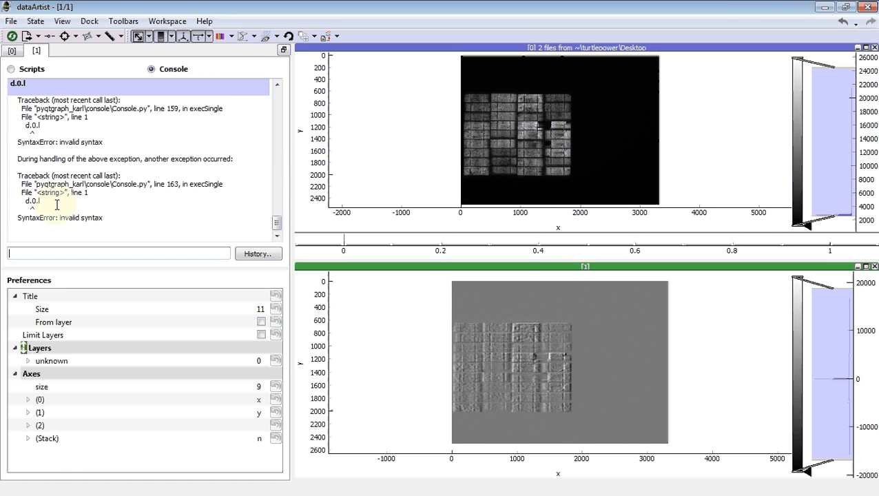
- Correct the recalled command to d0.l and run it to output display 0's layer arrays
key("Up")
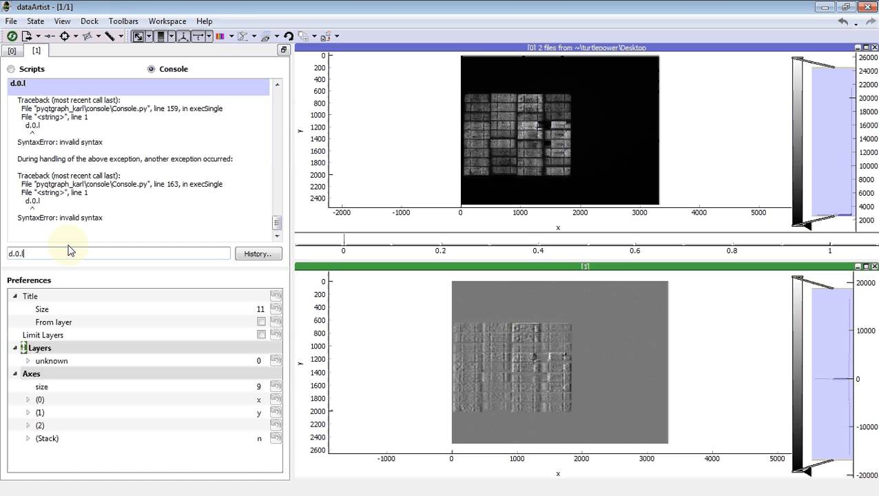
key("BackSpace")
key("BackSpace")
key("BackSpace")
key("BackSpace")
type("0.l")
key("Return")
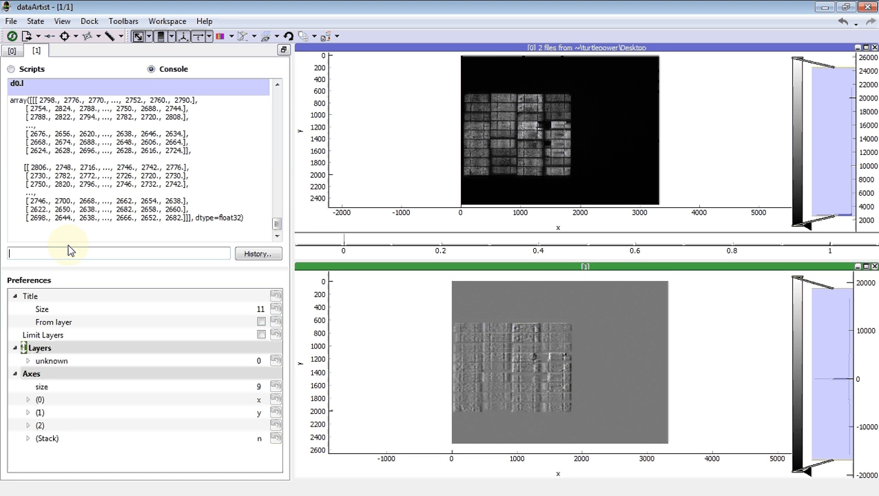
- Query the dimensions of display 0's second layer with d0.l1.shape and highlight the output
type("d0.l0")
key("BackSpace")
type("1.shape")
key("Return")
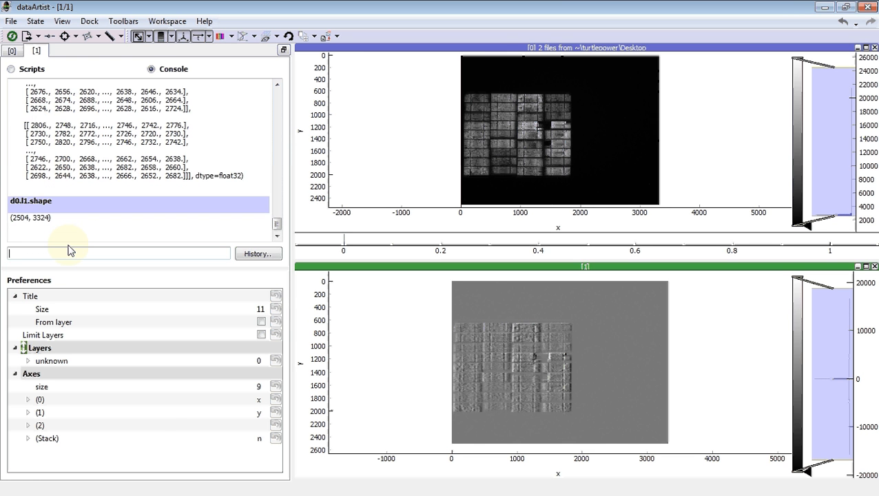
left_click_drag(13, 218, 52, 218)
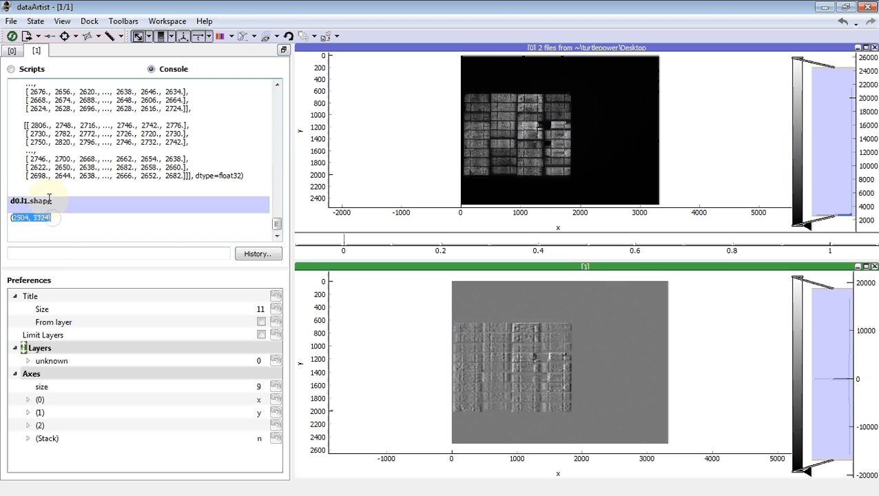
- Edit the recalled command to d0.l.shape, run it and highlight the full layer stack's dimensions for comparison
left_click(43, 252)
key("Up")
key("Left")
key("Left")
key("Left")
key("Left")
key("Left")
key("Left")
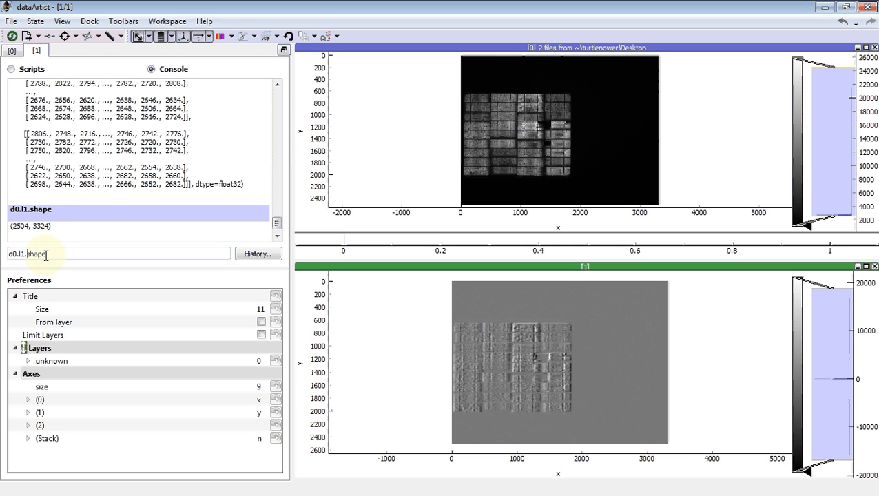
key("BackSpace")
key("Return")
left_click_drag(10, 218, 98, 214)
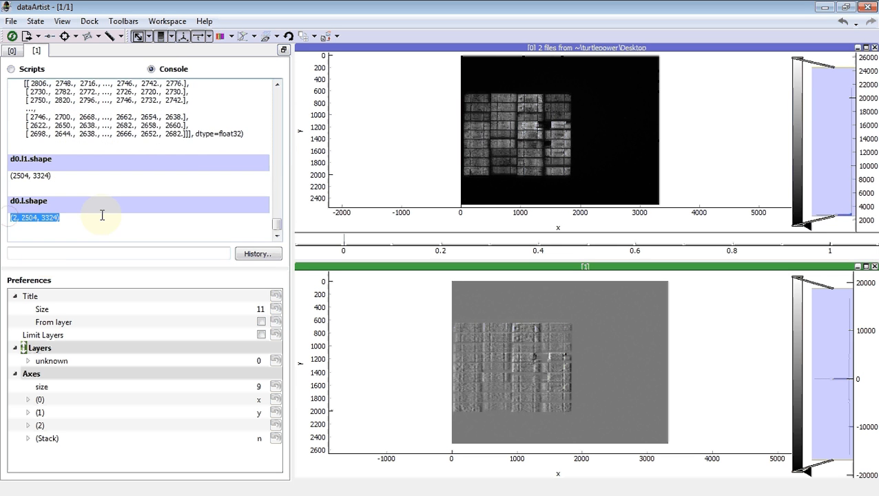
left_click(98, 257)
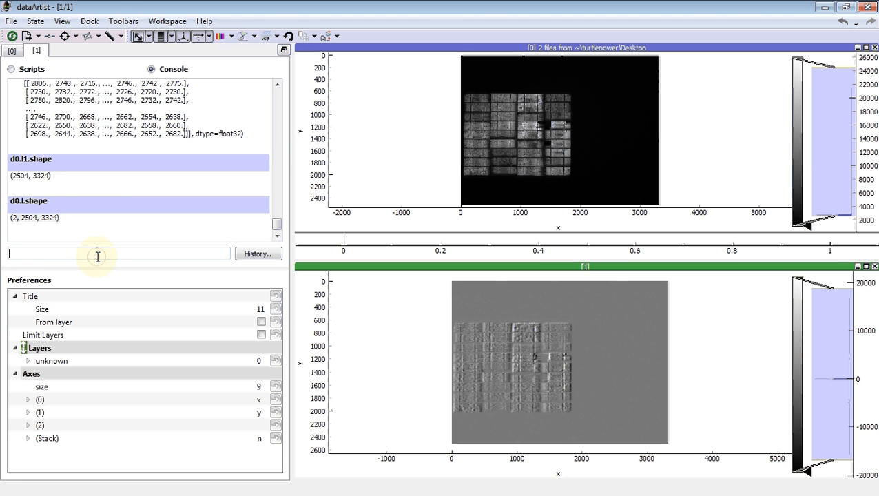
- Recall the layer difference command d.l=d0.l1-d0.l0 in display 1's console without running it
key("Up")
key("Down")
key("Down")
type("d.l=d0.l1-d0.l0")
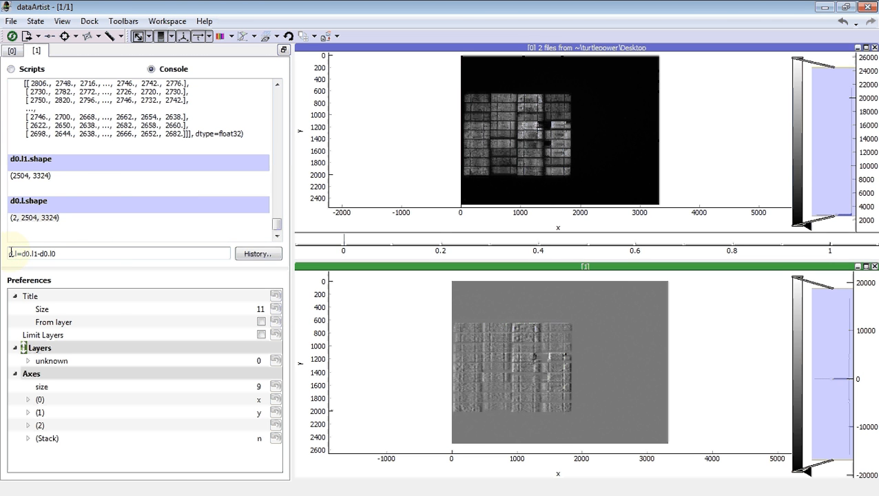
- Highlight the target and operands of the recalled command, and examine the cell edges in display 1's difference image up close
left_click_drag(8, 253, 18, 253)
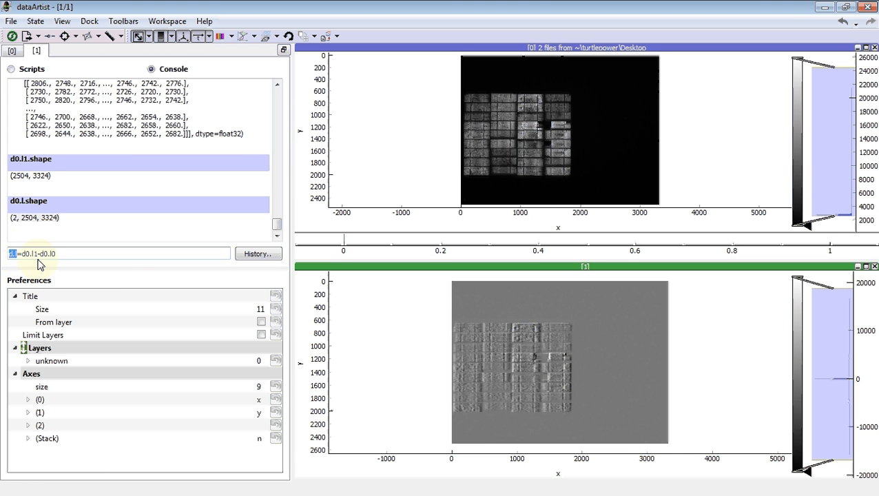
left_click(18, 254)
double_click(32, 254)
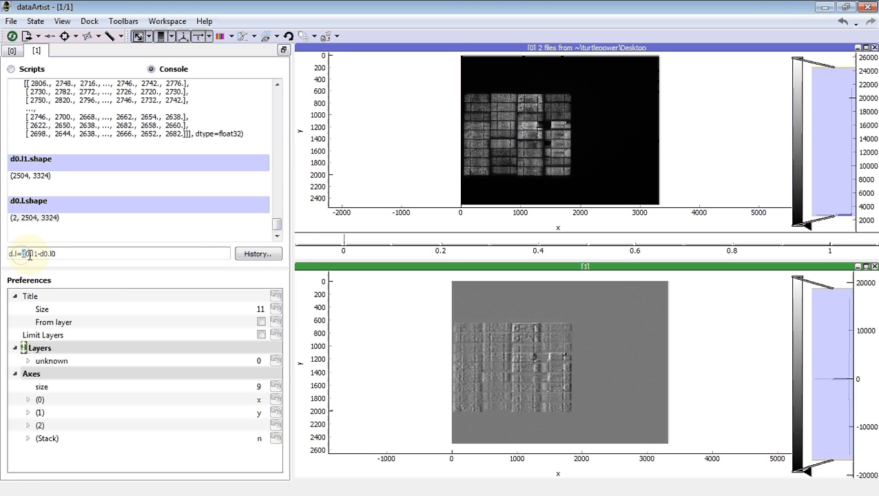
left_click_drag(37, 253, 59, 254)
left_click(40, 253)
left_click(49, 254)
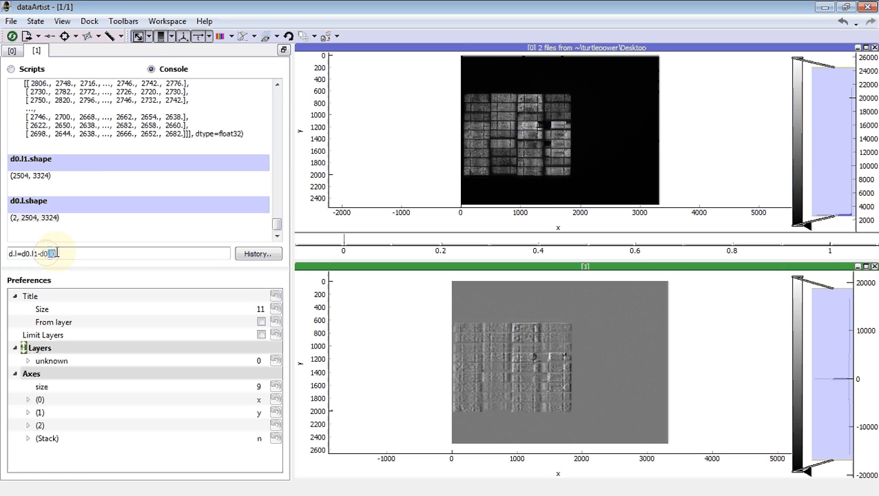
left_click(525, 358)
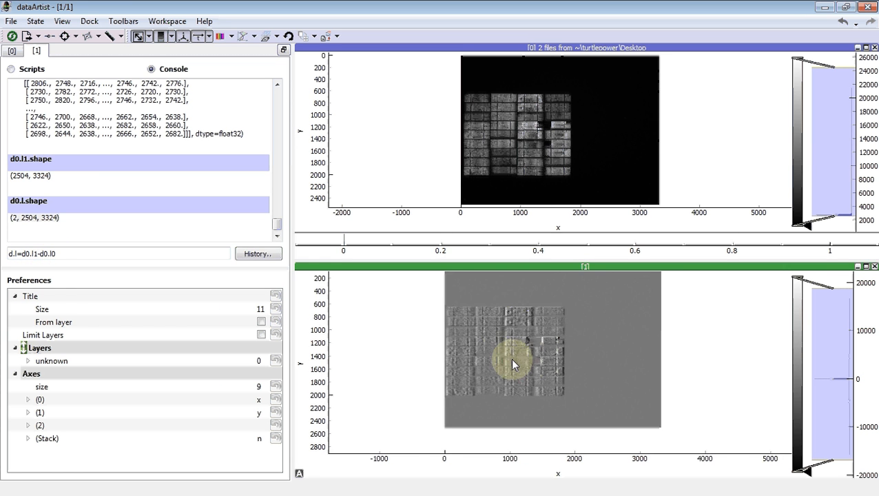
scroll(515, 365, "up", 3)
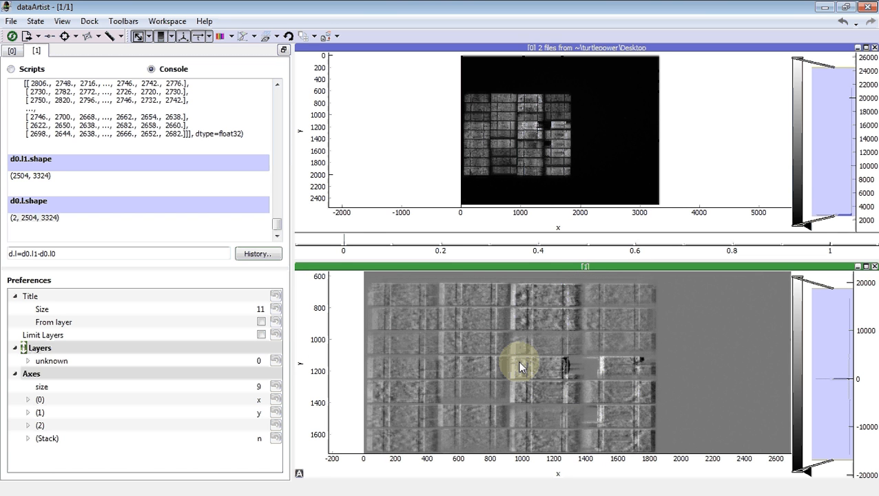
left_click_drag(519, 363, 548, 358)
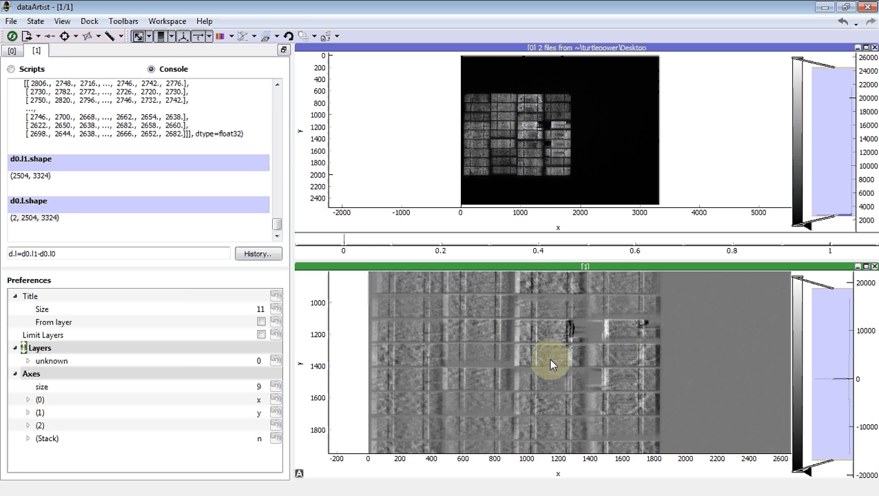
- Activate display 0 and show the Correct tools for it
left_click(487, 119)
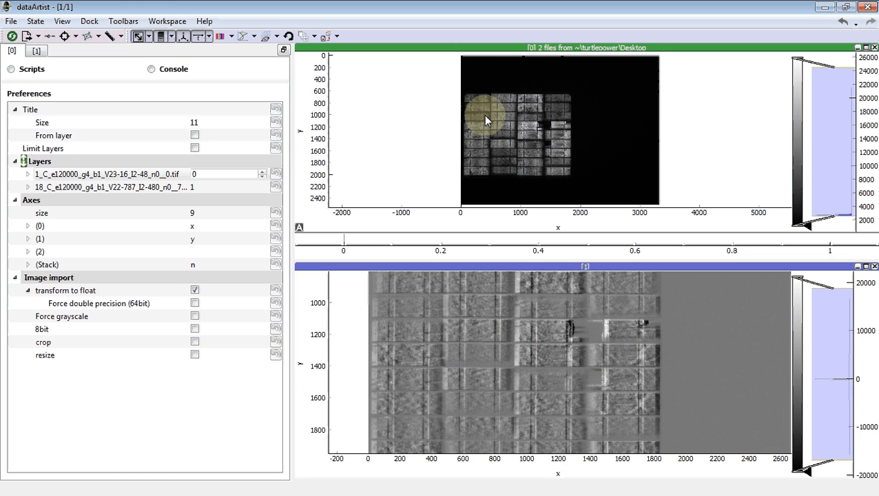
left_click(122, 22)
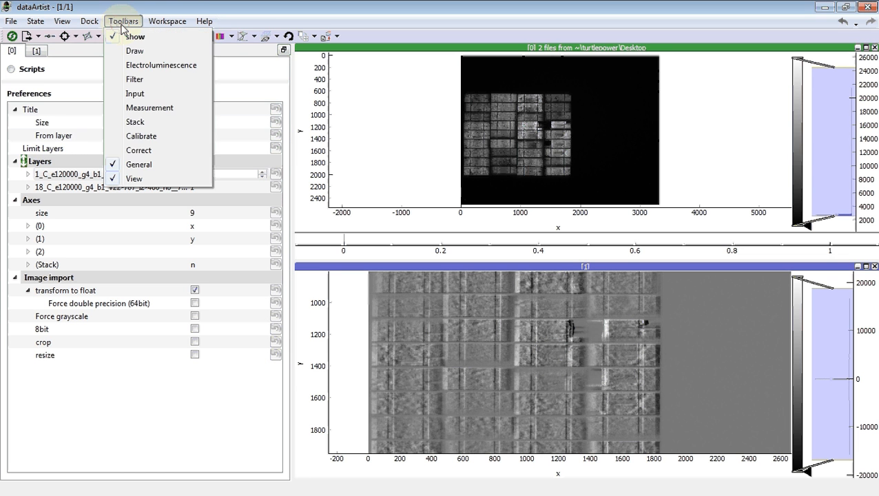
left_click(137, 151)
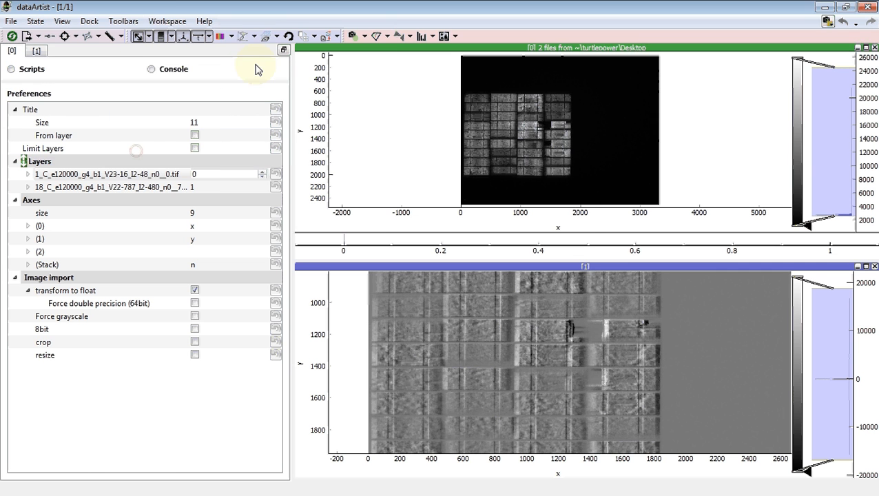
- Try PerspectiveCorrection with the Object profile reference on display 0's images, and close the resulting display
left_click(386, 35)
left_click(386, 37)
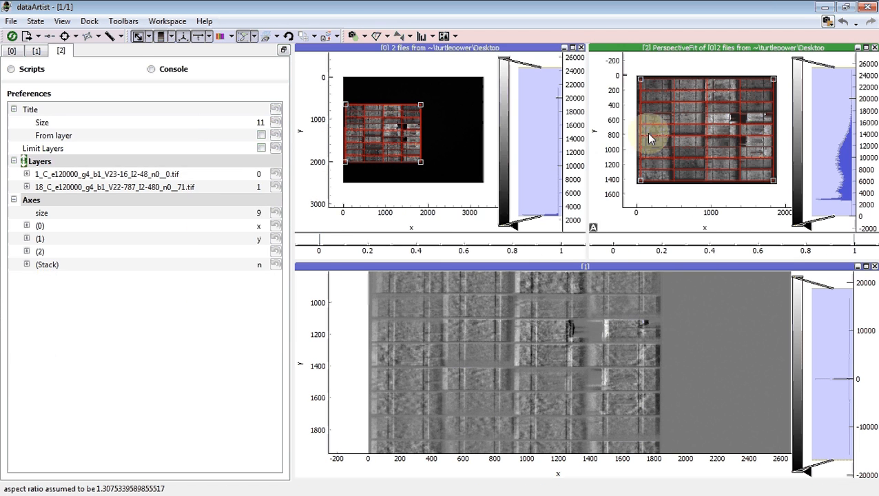
scroll(421, 125, "up", 2)
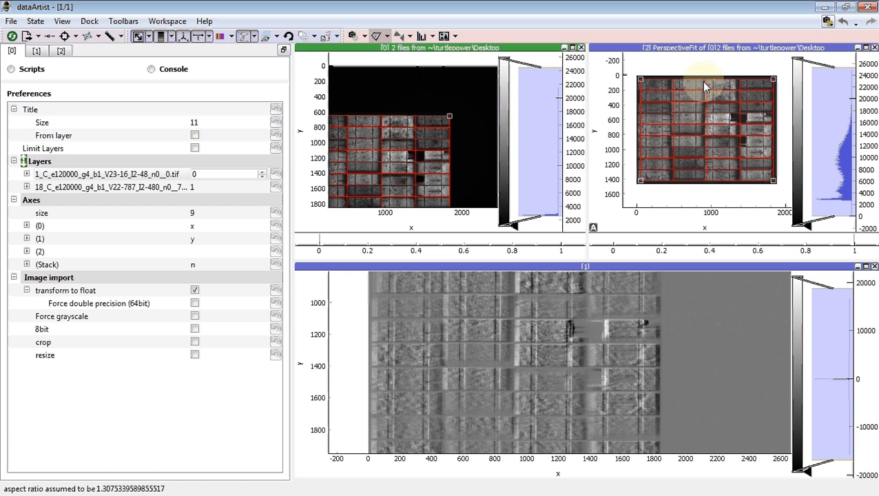
left_click_drag(694, 121, 695, 148)
scroll(692, 147, "up", 2)
scroll(693, 146, "down", 2)
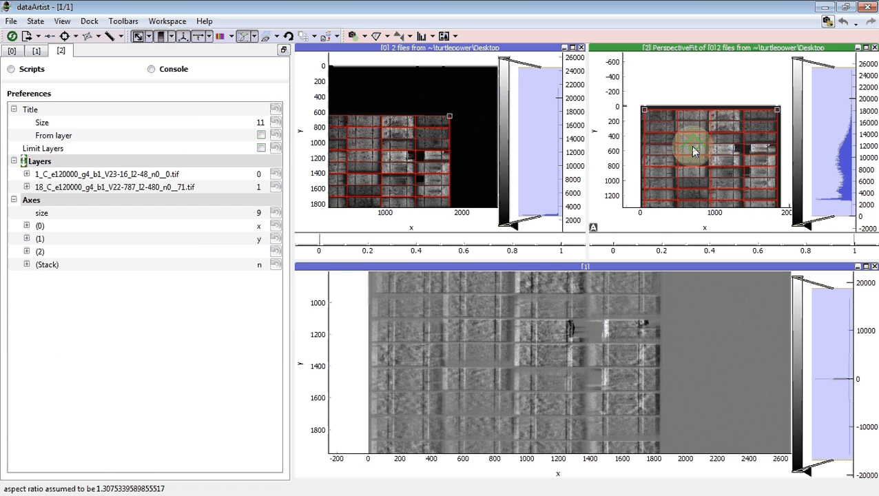
left_click(403, 151)
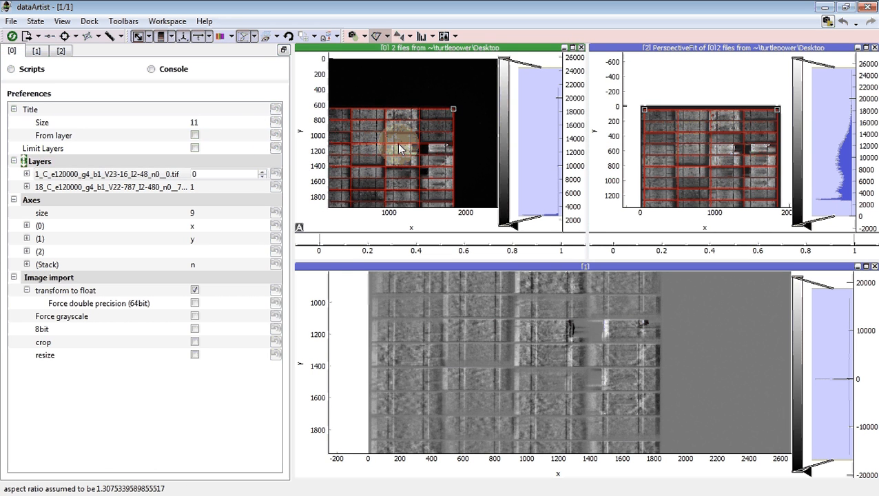
left_click(875, 48)
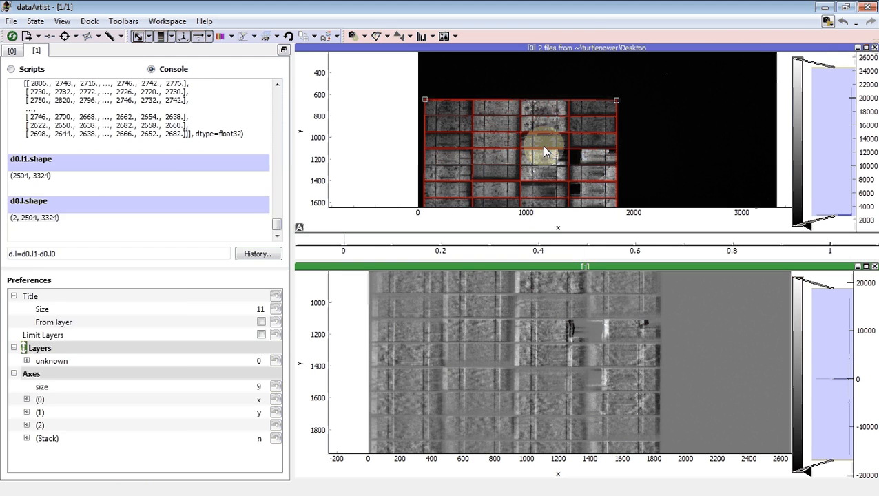
- Set the PerspectiveCorrection reference for display 0 to Reference image
left_click(388, 40)
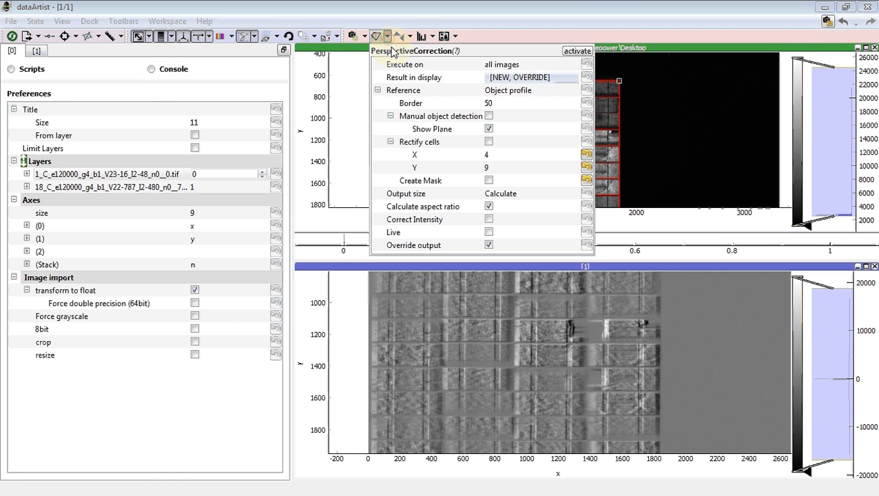
left_click(497, 93)
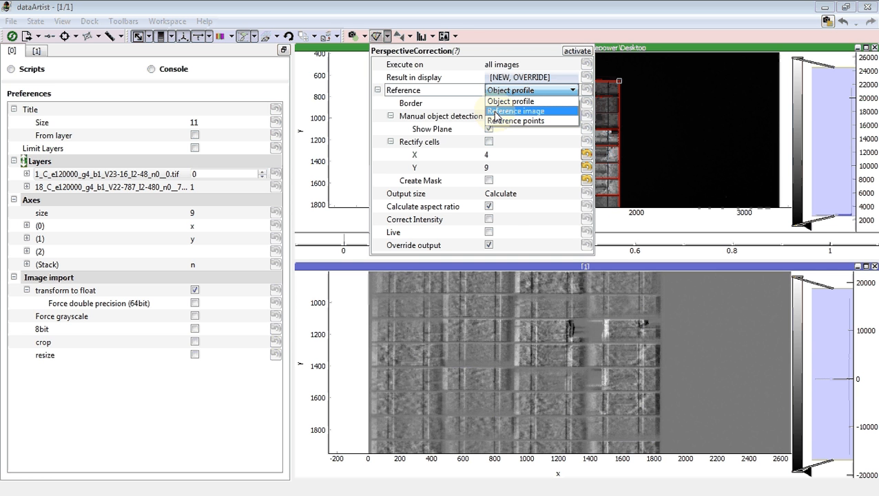
left_click(495, 111)
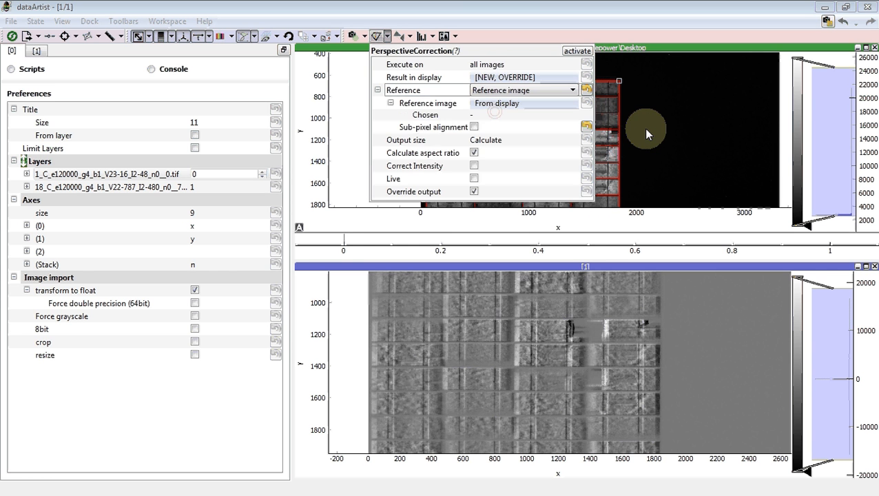
left_click(671, 133)
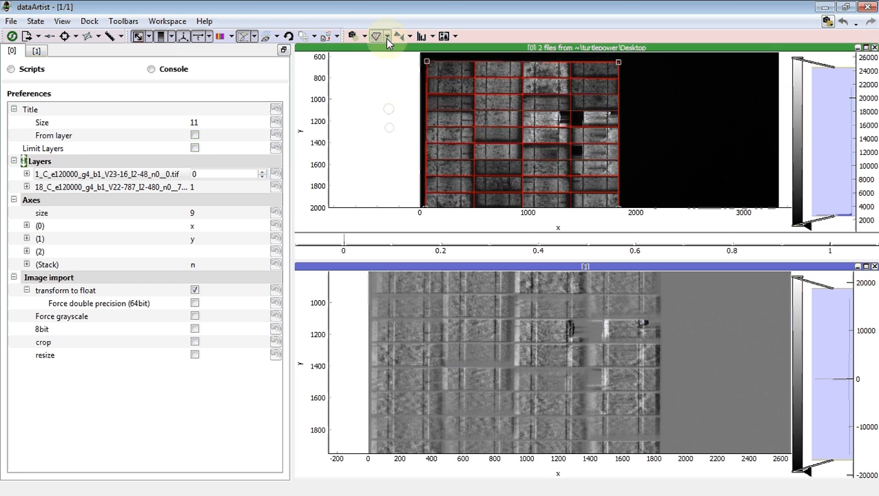
- Choose display 0's layer 18_C_e120000_g4_b1_V22-787_I2-480_n0__71.tif as the reference image and run PerspectiveCorrection
left_click(387, 35)
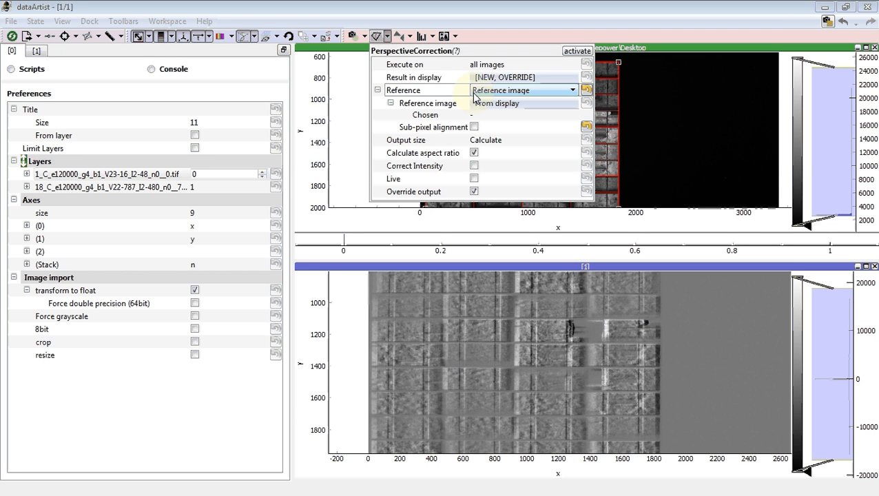
left_click(496, 104)
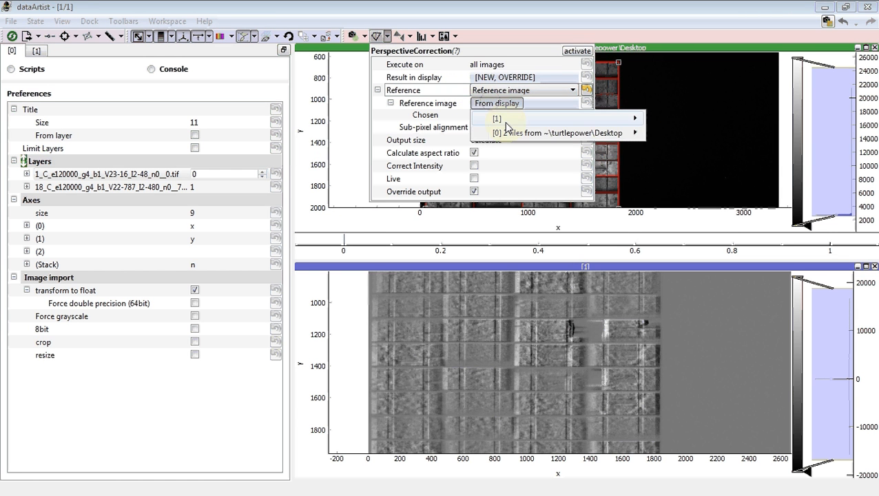
mouse_move(508, 133)
left_click(690, 147)
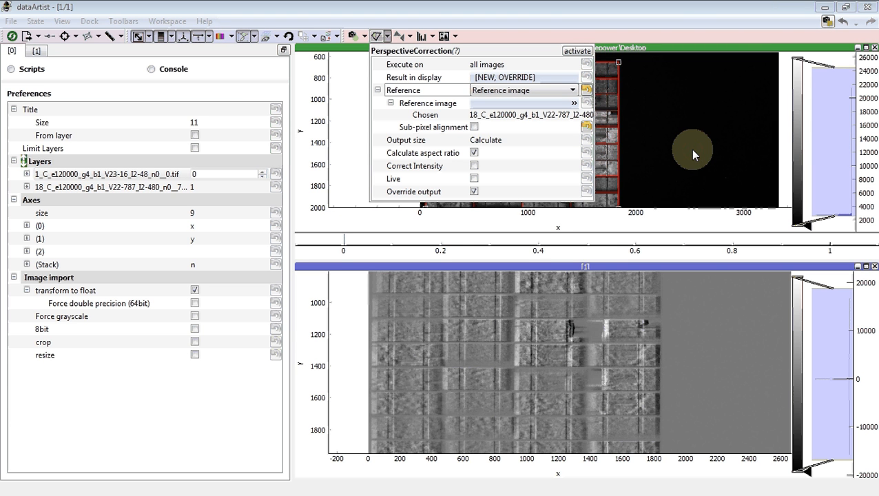
left_click(577, 51)
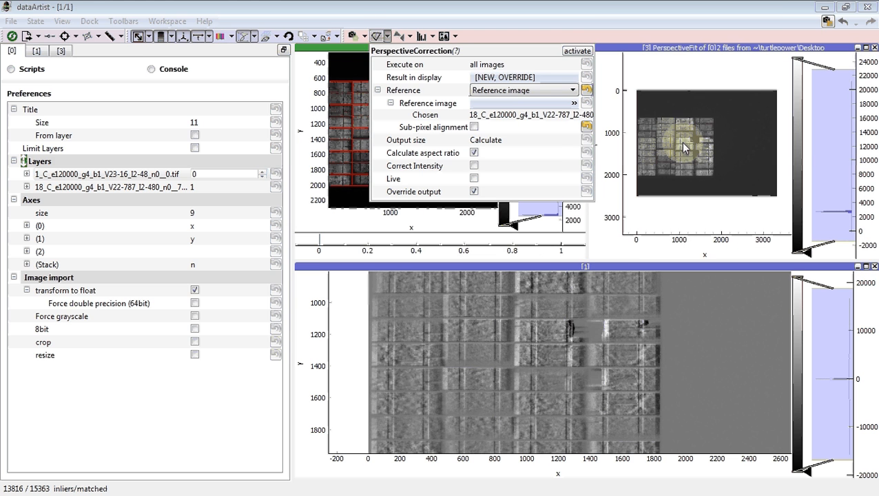
- Fit the grey-level range of the corrected image in display 3 to its histogram
left_click(680, 141)
right_click(831, 150)
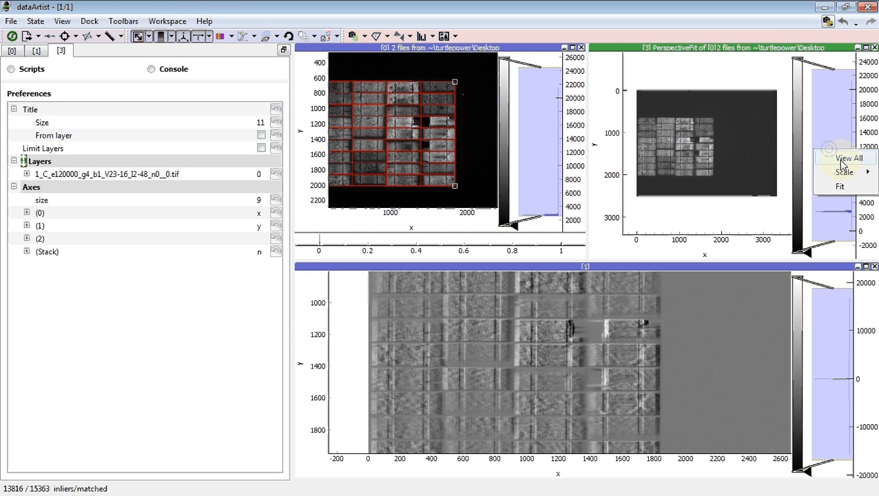
left_click(839, 188)
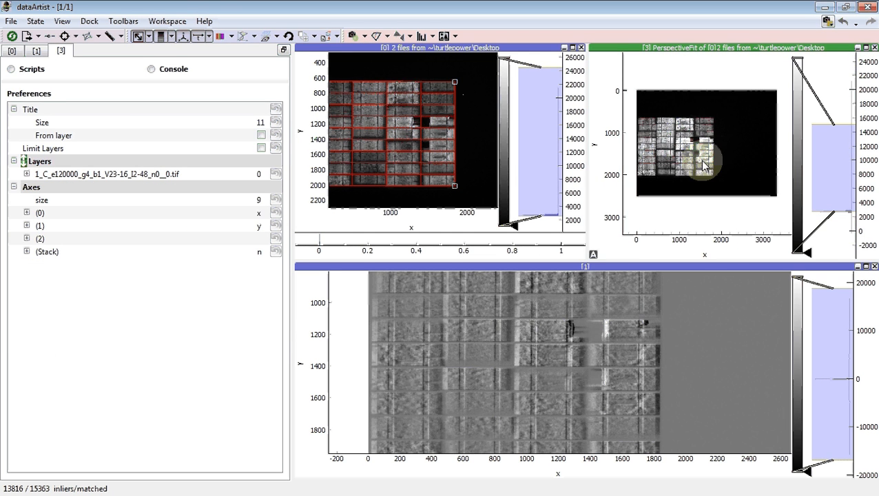
left_click_drag(667, 147, 681, 153)
- Activate display 1 and edit its console command to d.l1=d3.l1-d0.l0
left_click(558, 335)
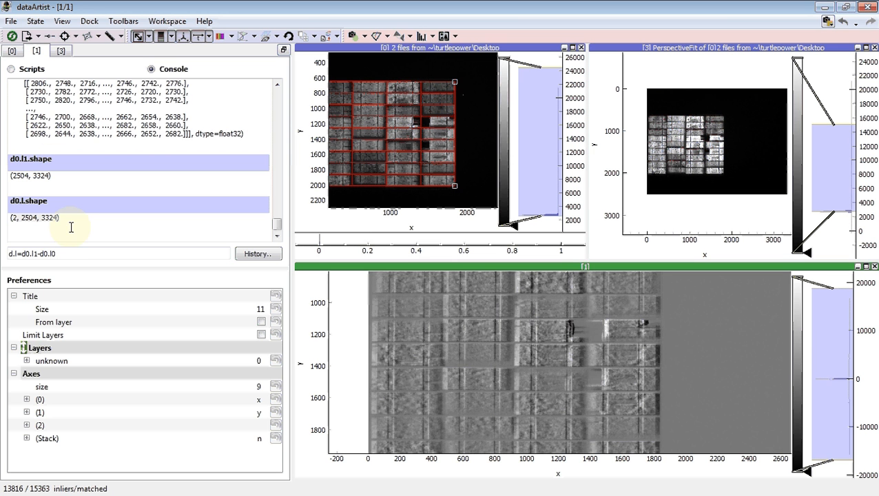
left_click(73, 252)
key("Left")
key("Left")
key("Left")
key("Left")
key("Left")
key("Left")
key("Left")
key("Left")
key("Left")
key("Left")
key("Left")
key("Left")
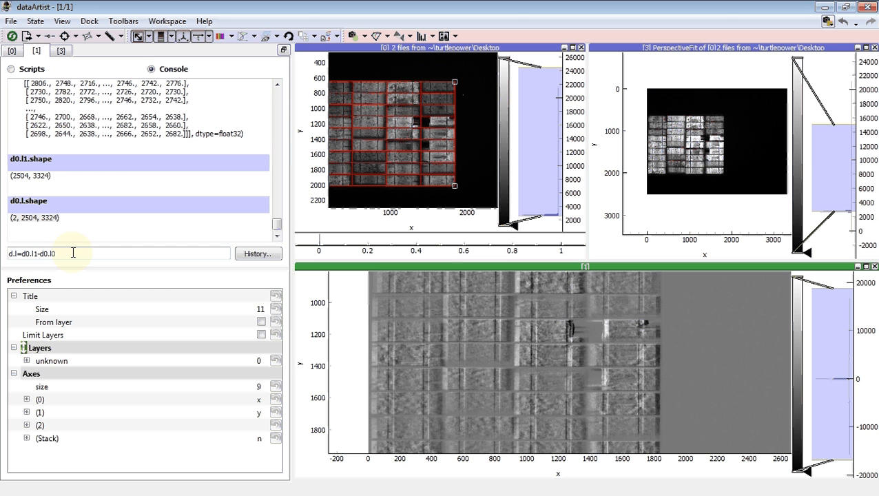
type("1")
key("Right")
key("Right")
key("Right")
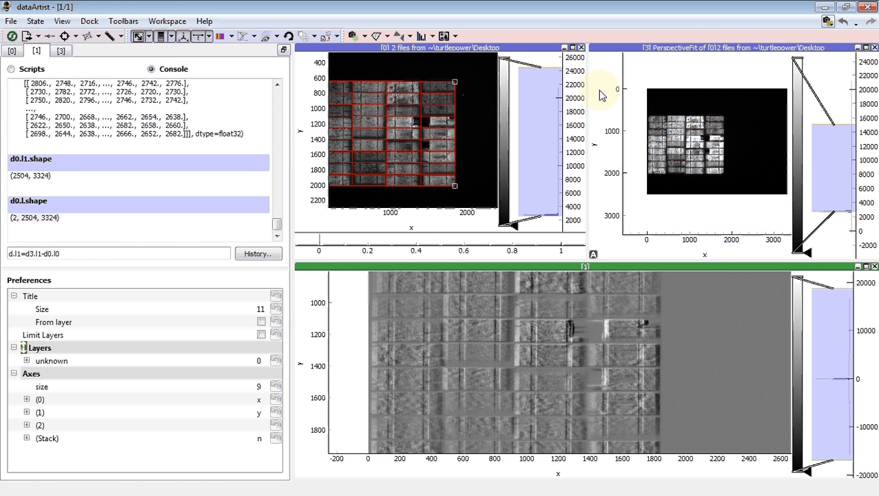
- Change the first operand to d3.l0 and run d.l1=d3.l0-d0.l0
key("BackSpace")
type("0")
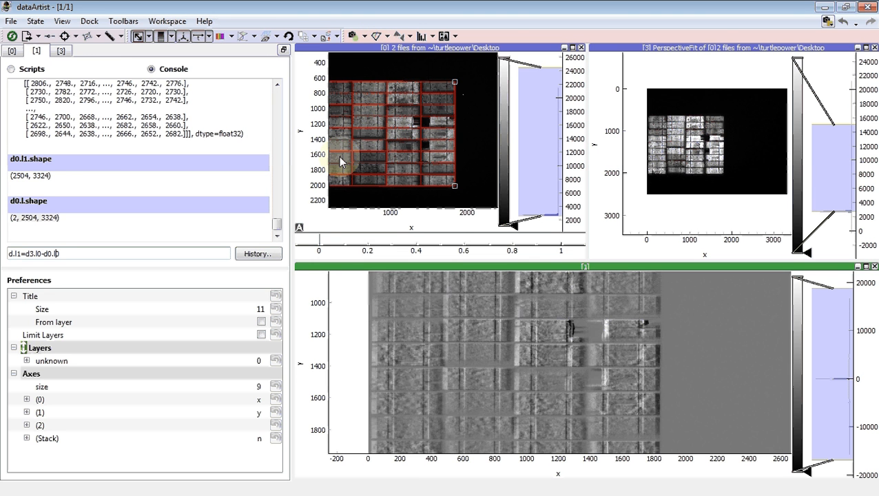
key("Return")
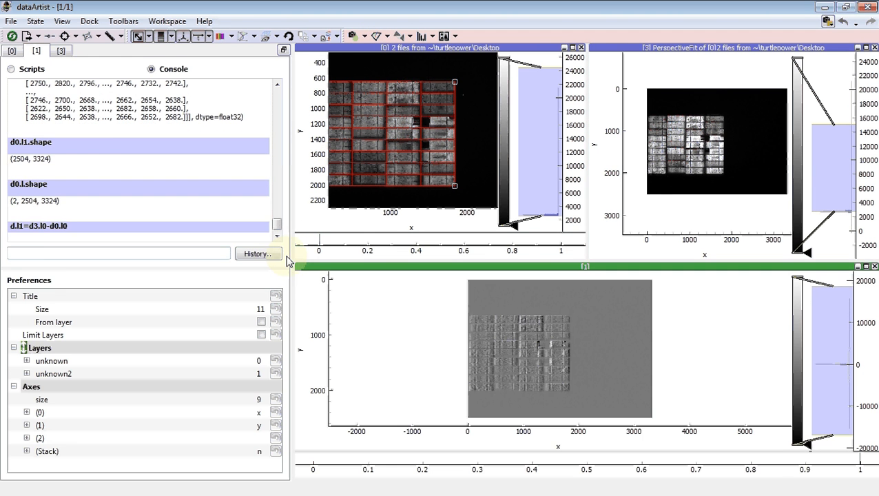
- Recall the last command, change its subtracted layer to d0.l1 and run d.l1=d3.l0-d0.l1
key("Up")
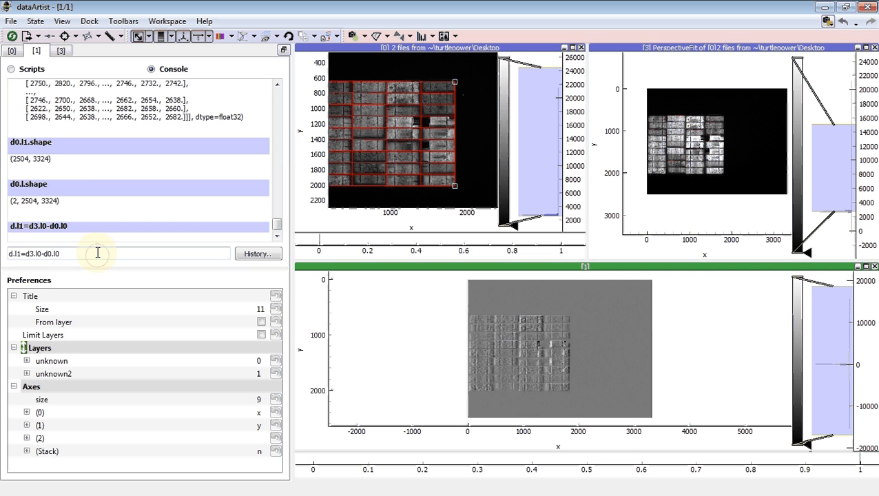
left_click(507, 334)
left_click(696, 147)
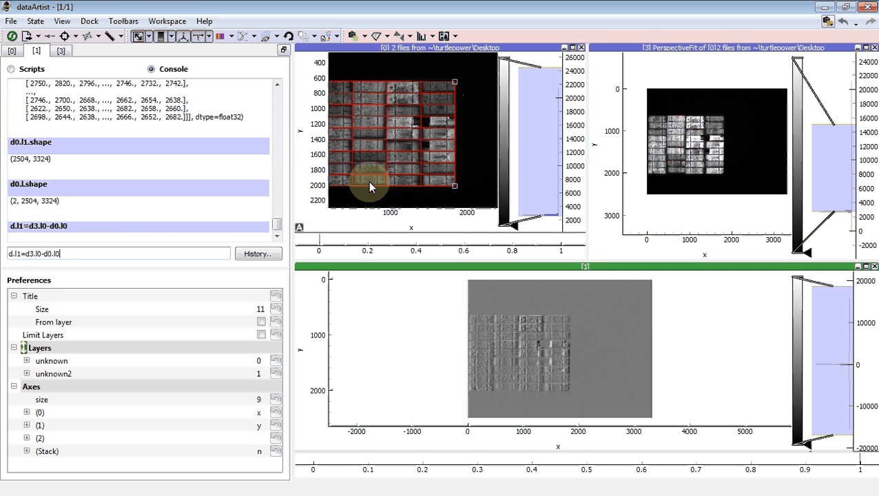
key("BackSpace")
type("1")
key("Return")
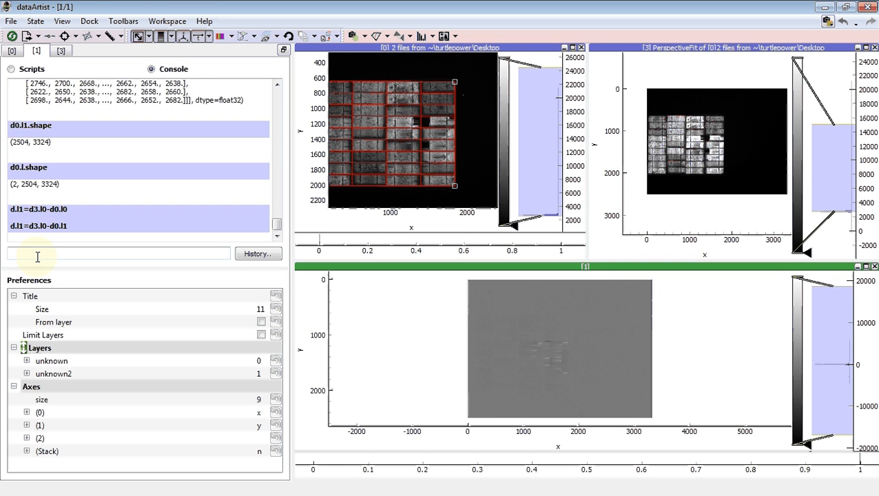
- Fit the grey-level range of display 1's difference image to its histogram
left_click(529, 365)
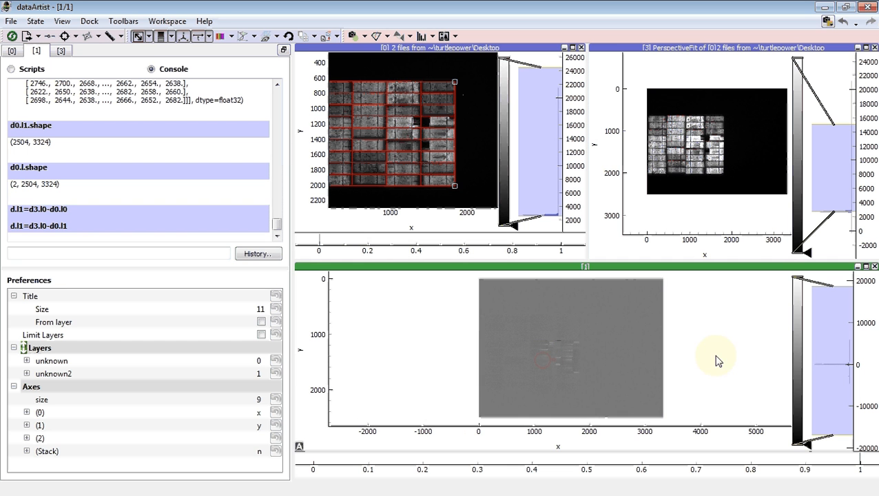
right_click(840, 356)
left_click(846, 380)
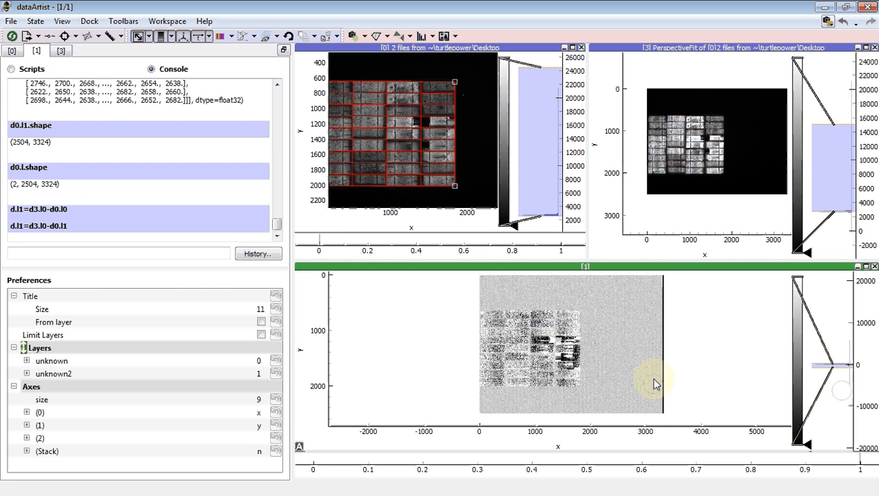
- Widen the grey-level range of display 1's difference image around zero to bring out the differing cells
mouse_move(827, 361)
left_mouse_down()
mouse_move(825, 355)
mouse_move(826, 372)
left_mouse_up()
scroll(615, 374, "up", 3)
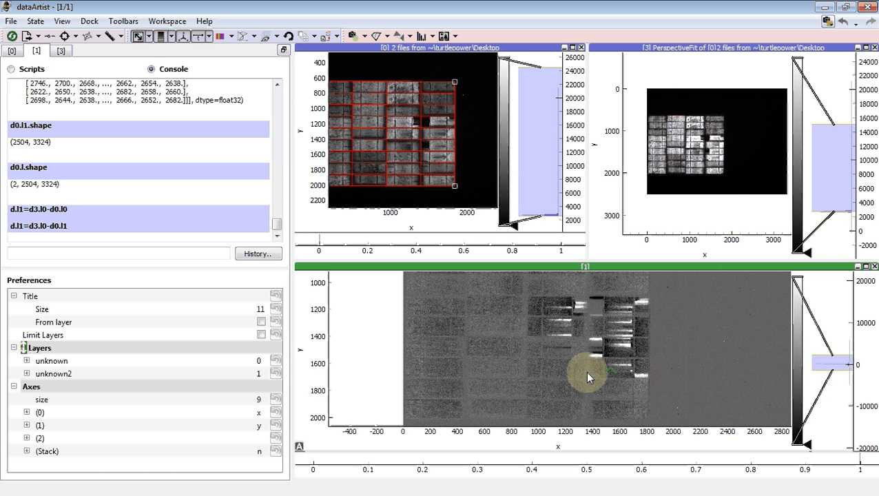
- Examine the bright stripes and cell borders in the aligned difference image of display 1 at close range
left_click_drag(588, 373, 538, 323)
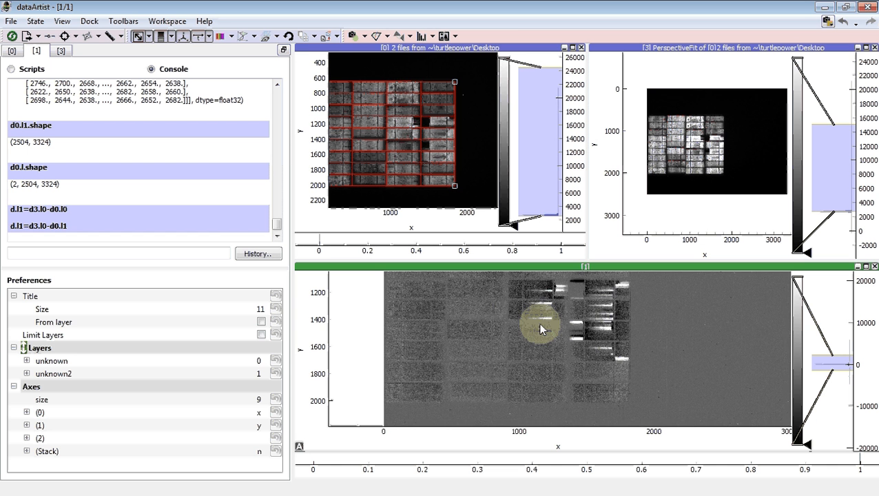
scroll(565, 289, "up", 2)
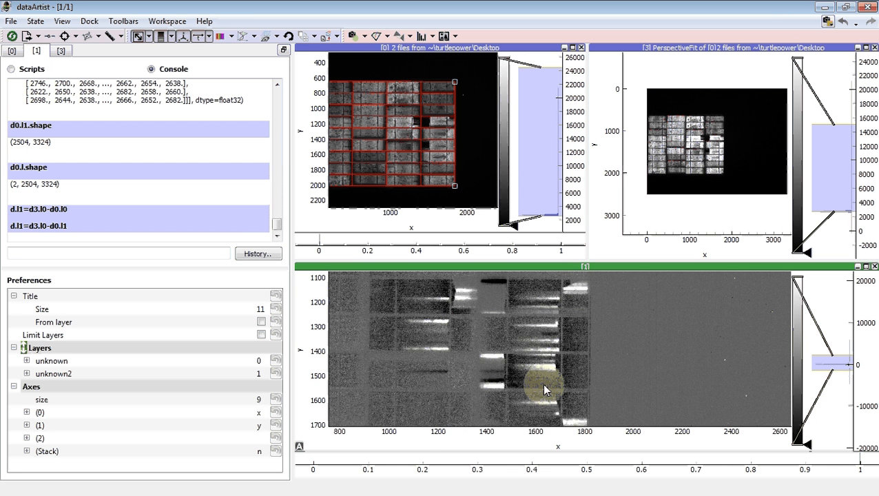
left_click_drag(542, 383, 517, 318)
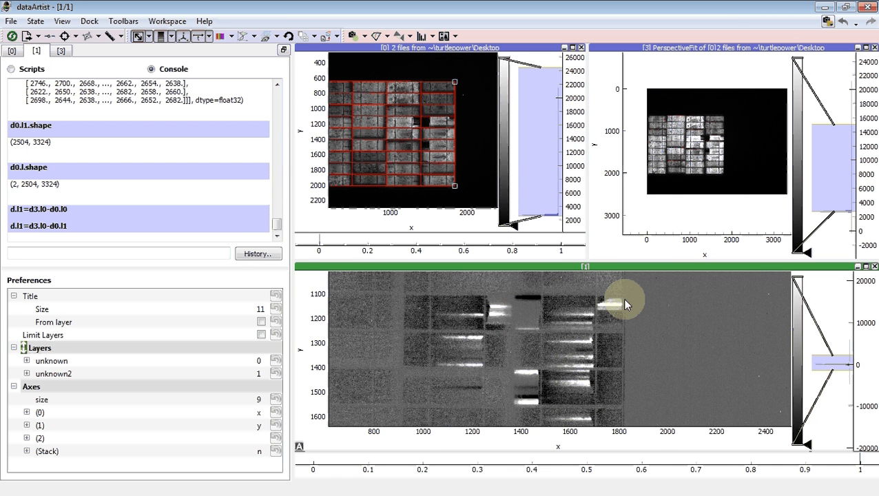
left_click_drag(625, 301, 539, 277)
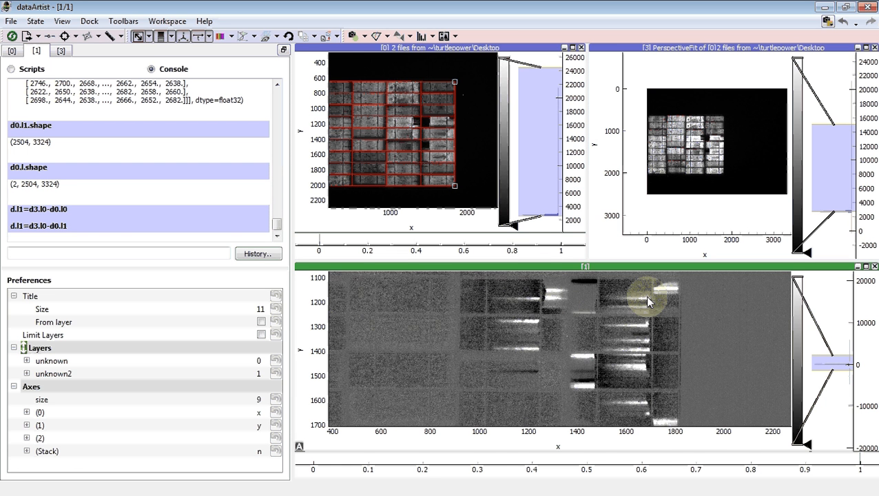
left_click_drag(640, 386, 584, 359)
scroll(539, 328, "up", 3)
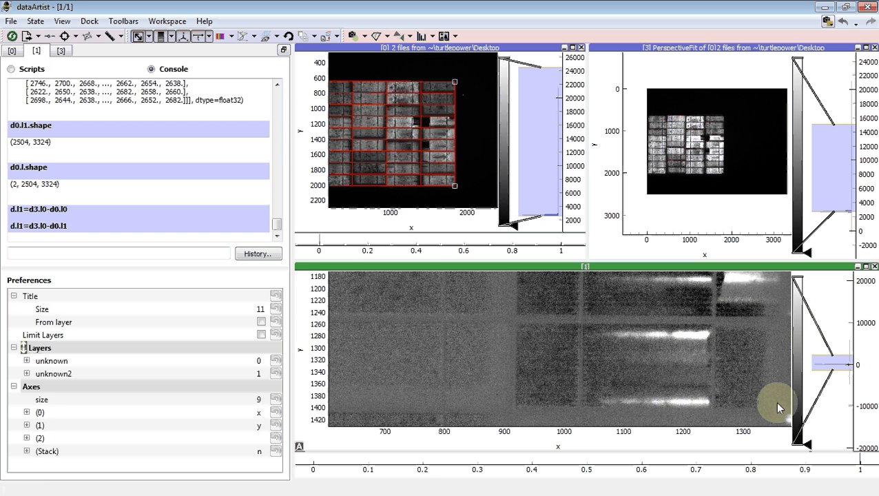
scroll(774, 401, "down", 1)
scroll(591, 368, "down", 2)
scroll(591, 368, "up", 1)
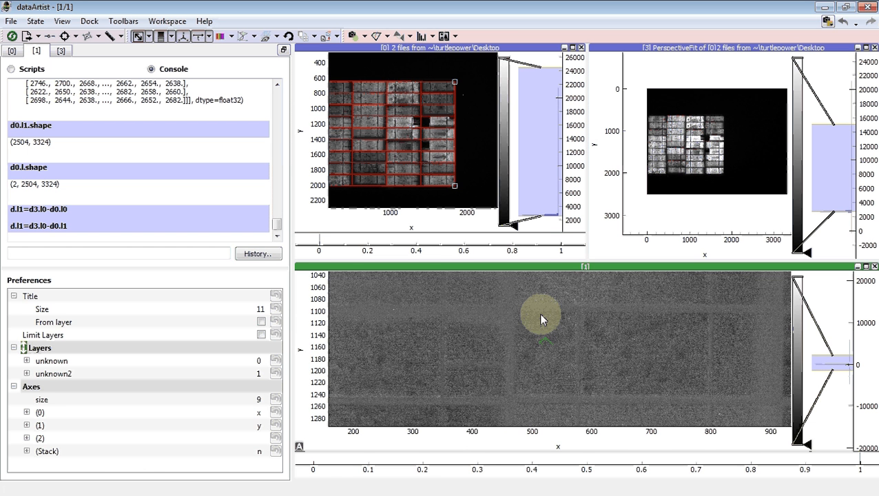
- Compare the unaligned difference layer of display 1 with the aligned one, ending on the aligned layer
scroll(539, 313, "up", 1)
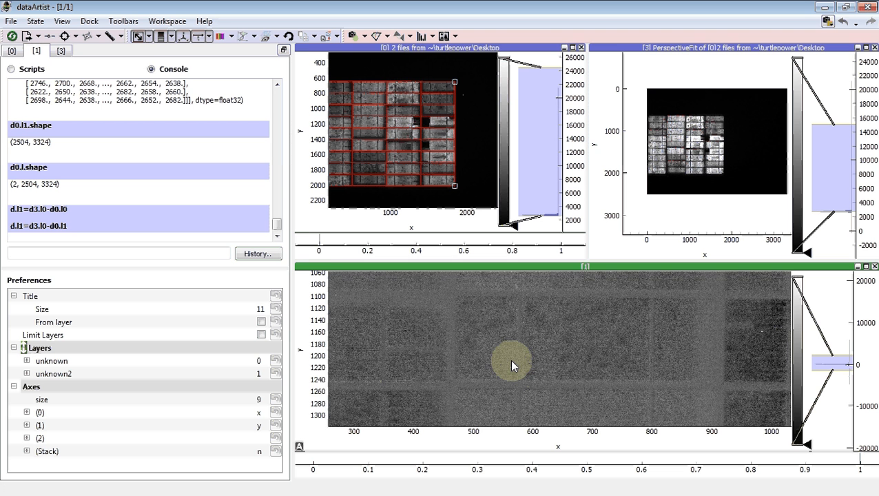
left_click_drag(509, 359, 446, 357)
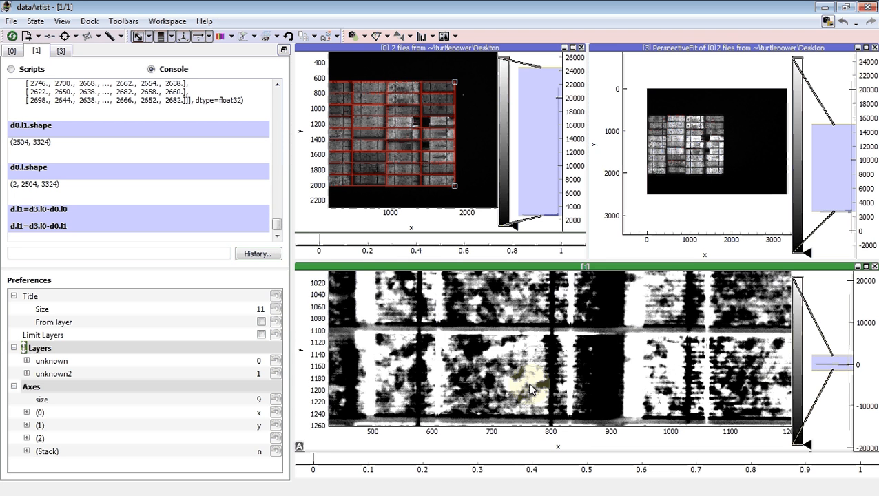
scroll(519, 344, "down", 3)
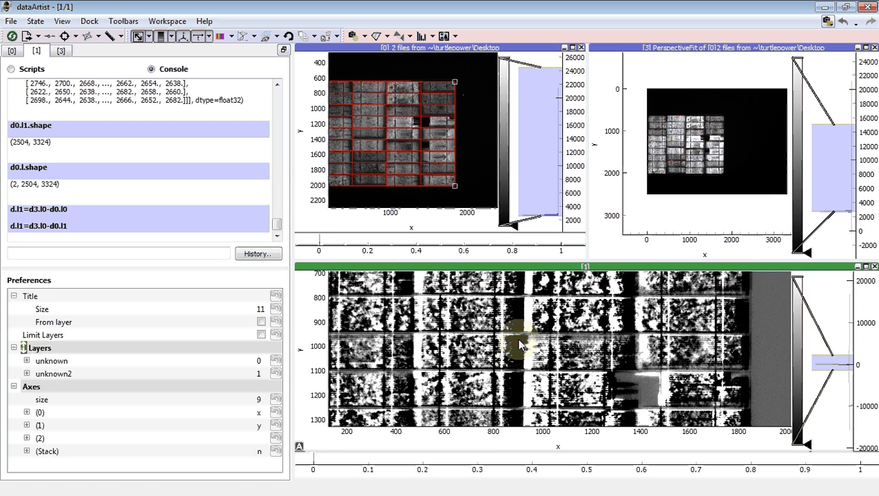
scroll(519, 344, "down", 3)
key("Right")
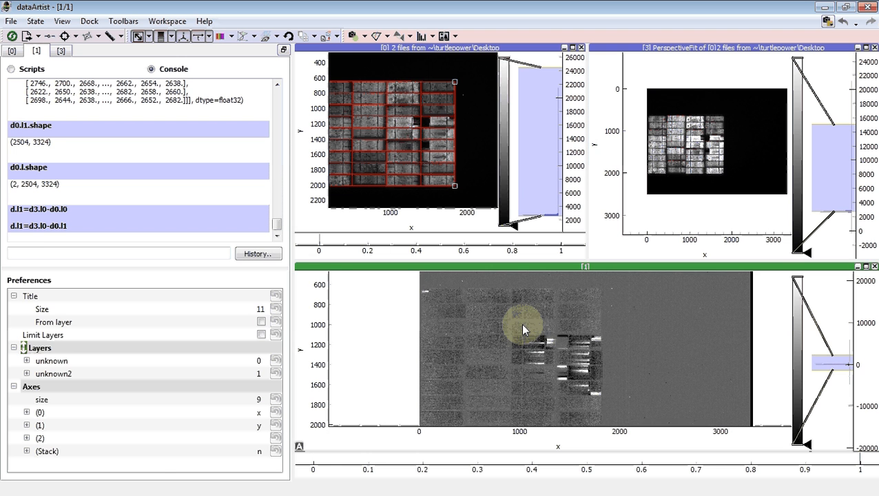
left_click_drag(524, 329, 518, 298)
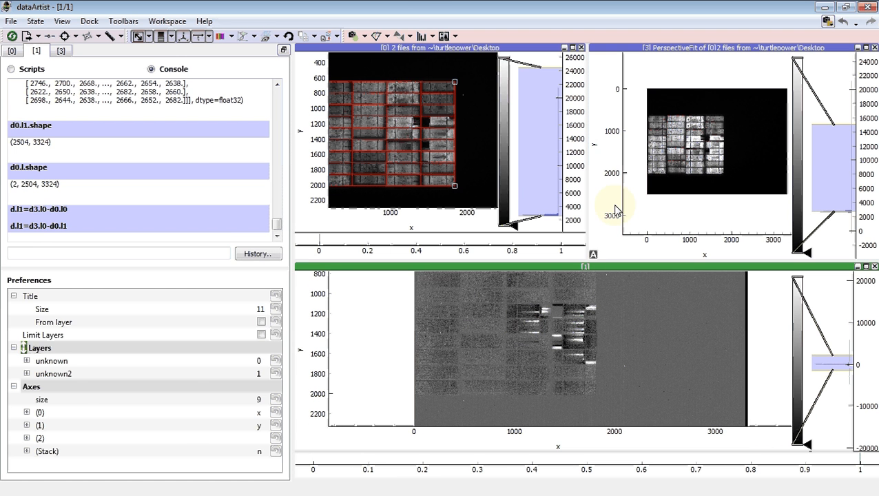
- Enable Sub-pixel alignment in display 0's perspective correction settings and return to display 1's difference image
left_click(388, 37)
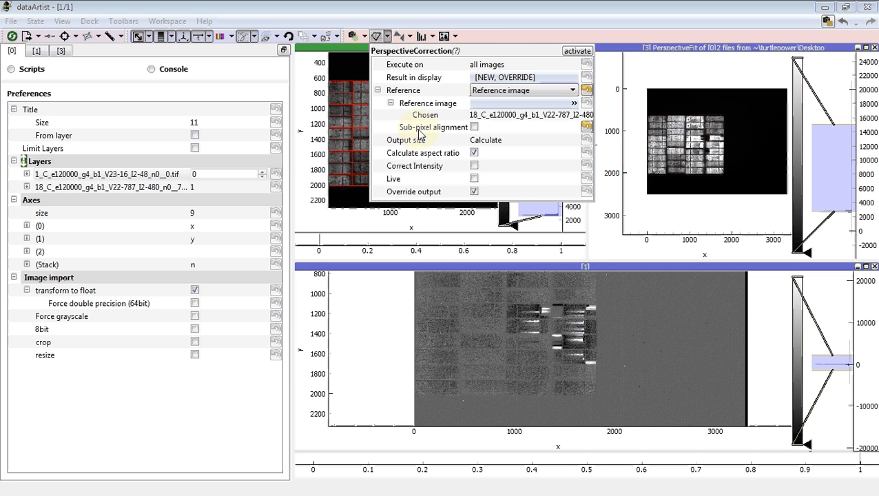
left_click(474, 128)
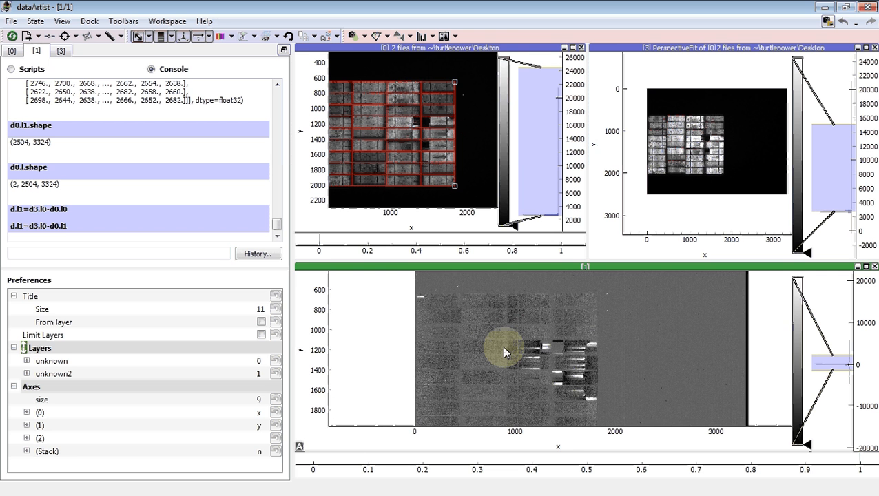
left_click_drag(503, 346, 507, 327)
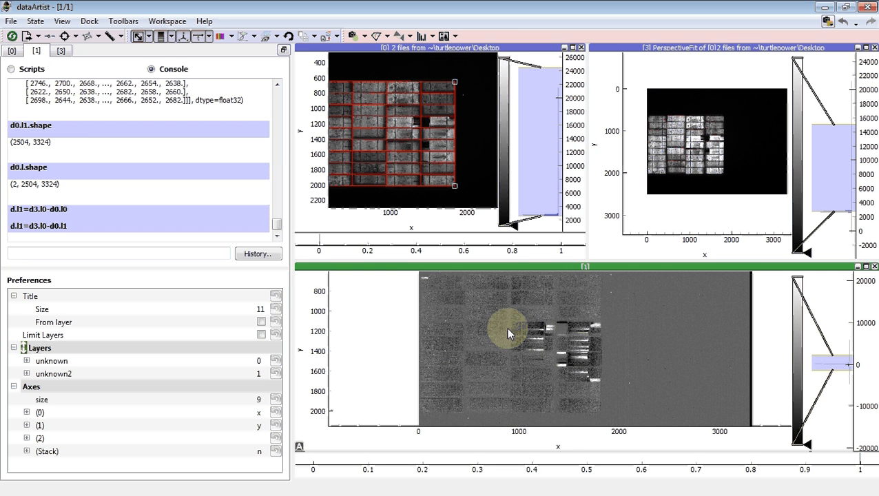